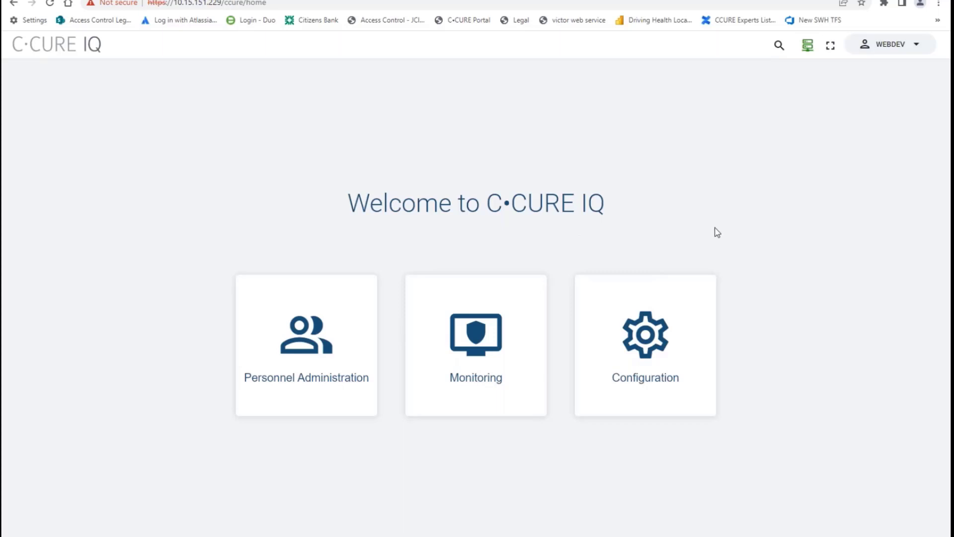
Step: Open the user settings and review the available interface scaling sizes
click(913, 50)
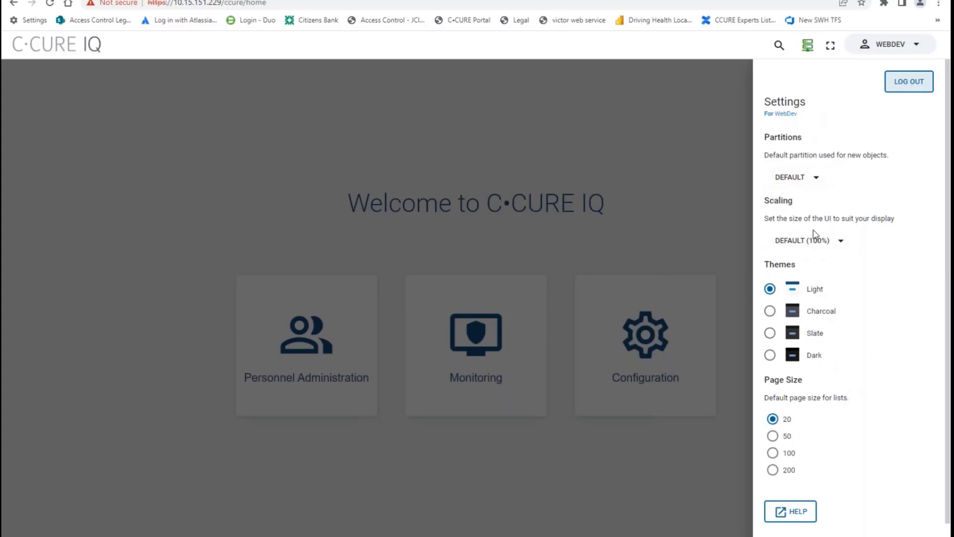
click(841, 243)
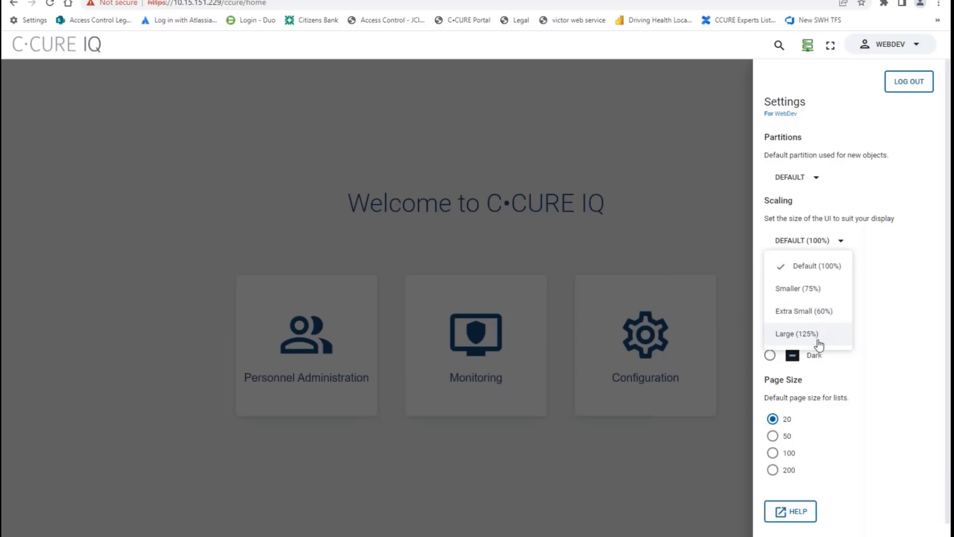
click(884, 324)
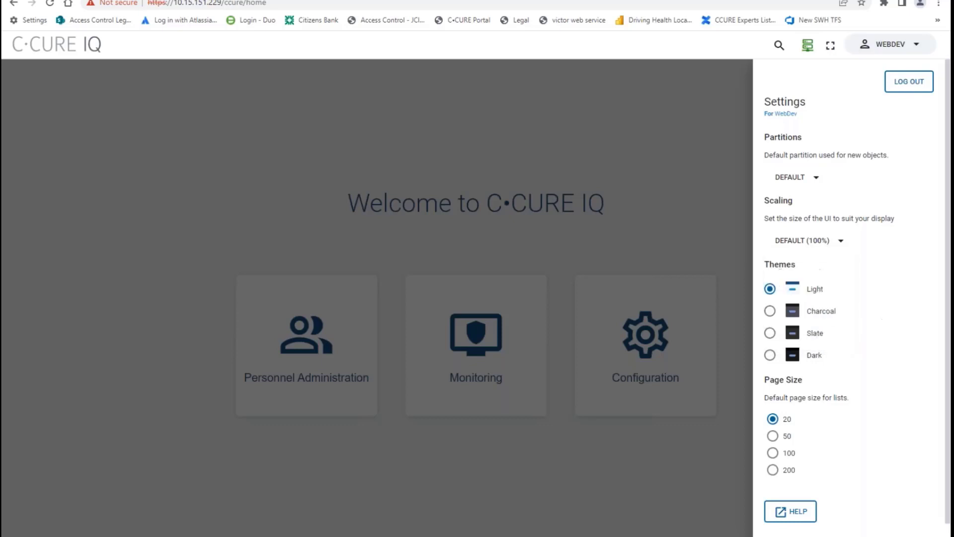
Step: Try the Charcoal, Slate and Dark themes, restore the Light theme, and close the user settings
click(770, 312)
click(772, 336)
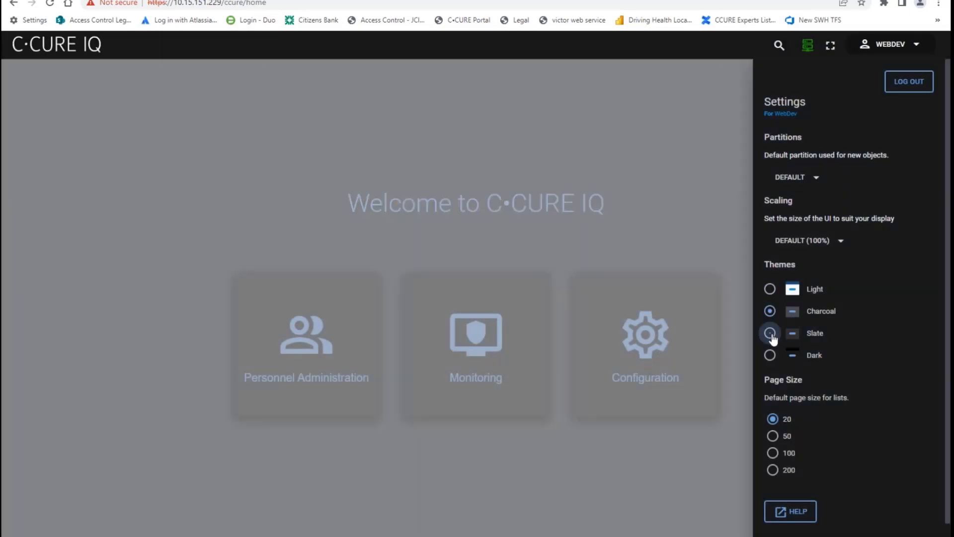
click(770, 358)
click(770, 290)
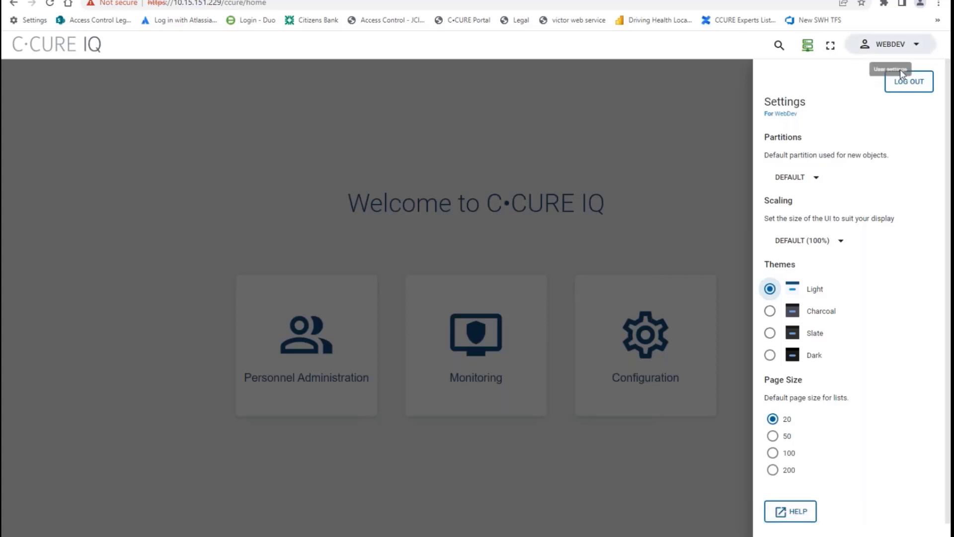
click(902, 46)
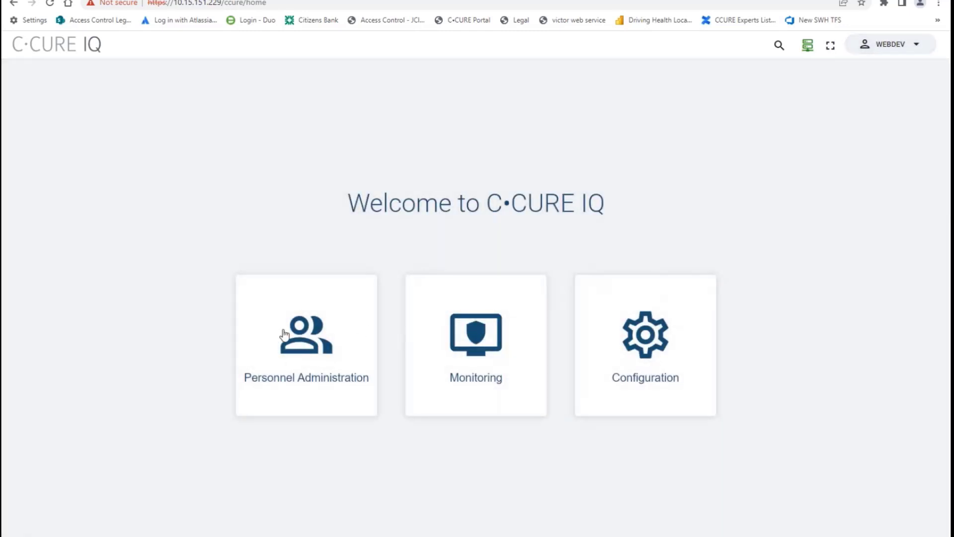
Step: Open Personnel Administration and review the personnel list and the fields available for a new filter
click(307, 342)
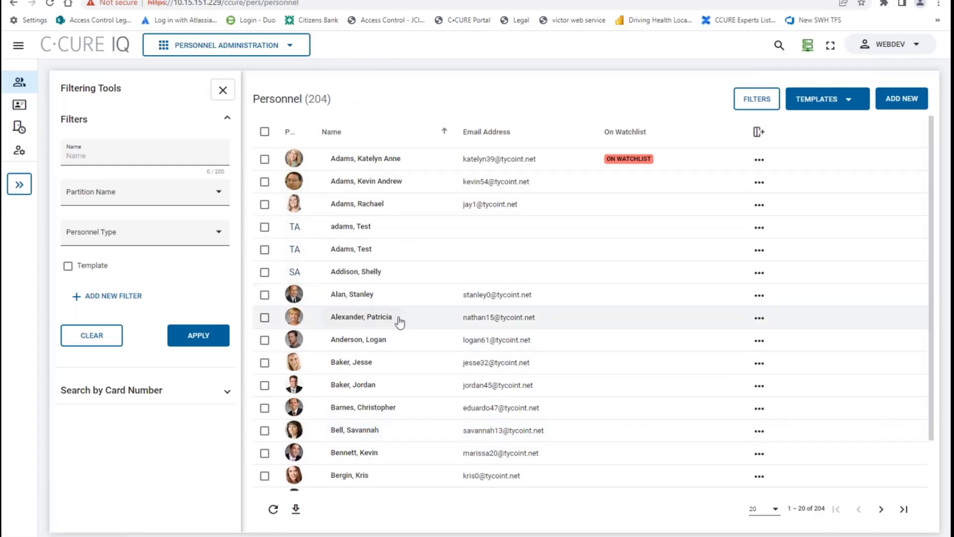
scroll(398, 320, down, 2)
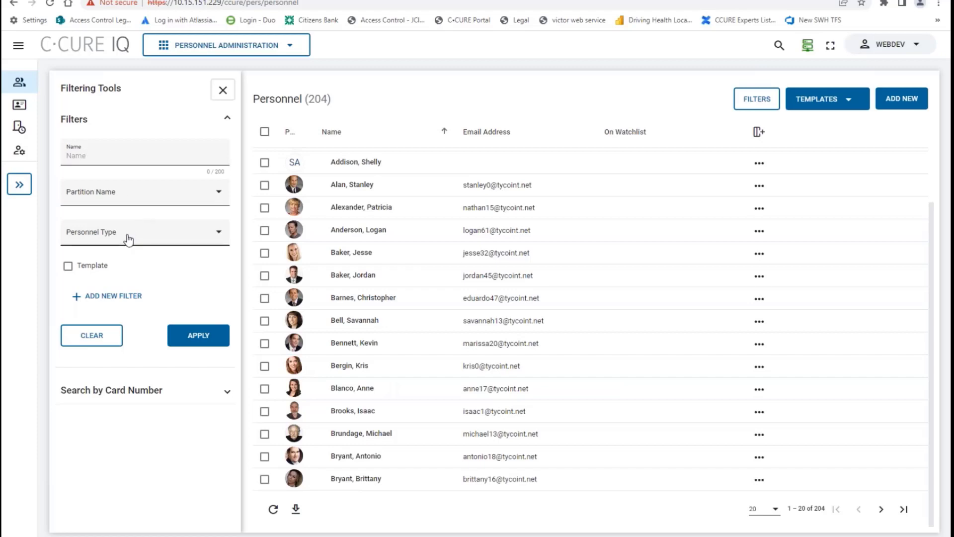
click(119, 298)
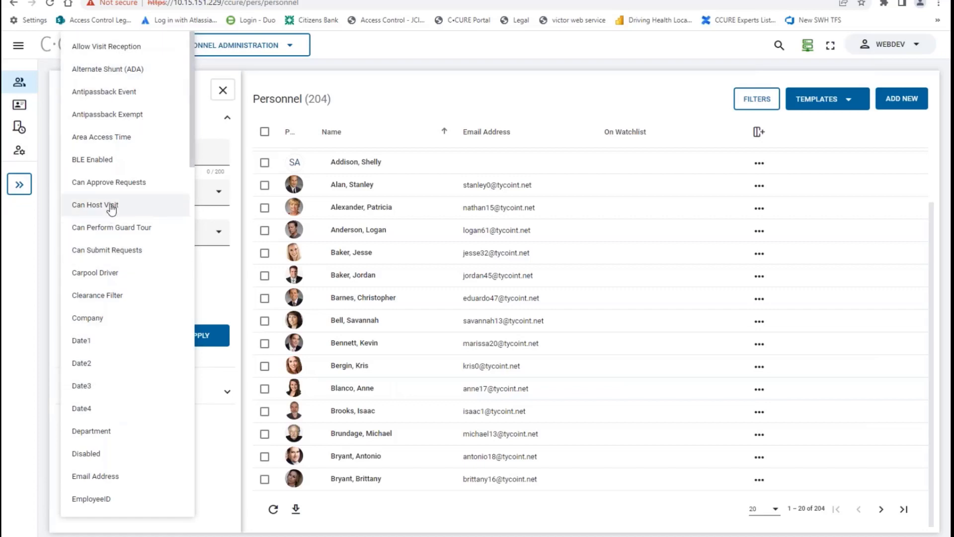
scroll(112, 313, down, 4)
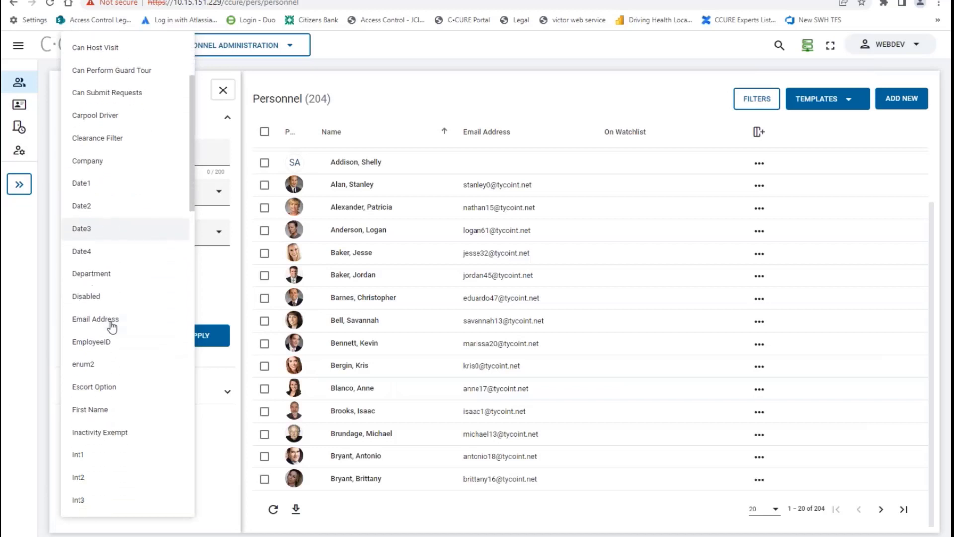
scroll(112, 318, down, 6)
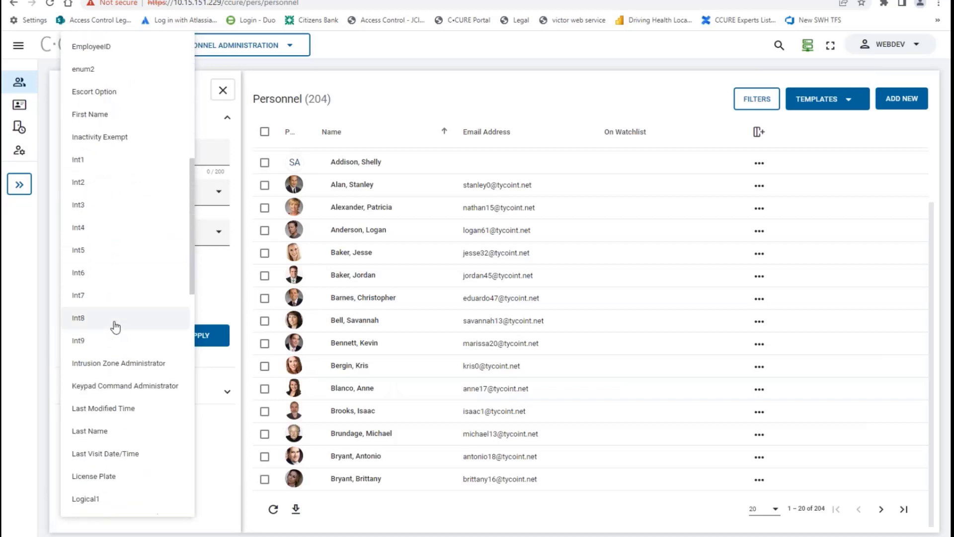
click(220, 281)
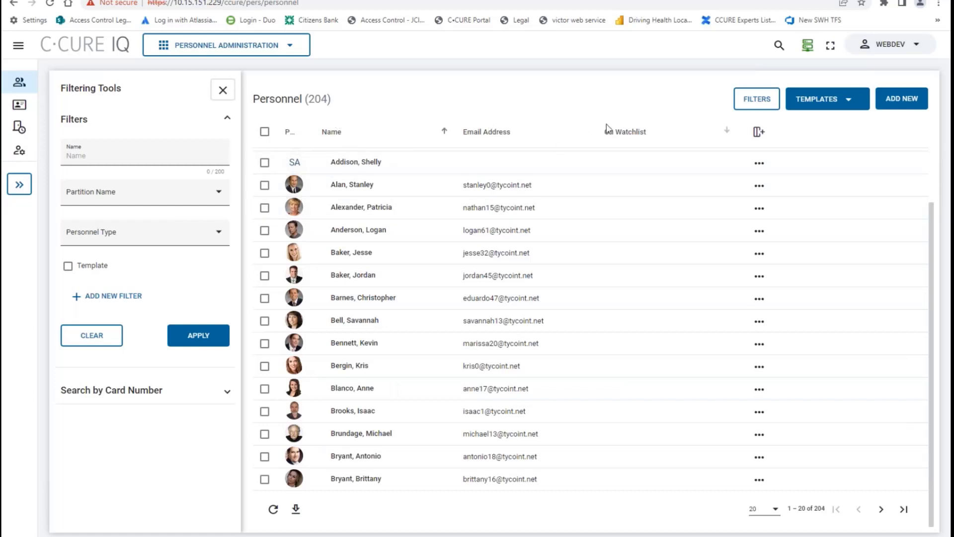
Step: Look through the columns that can be added to the personnel list
click(759, 132)
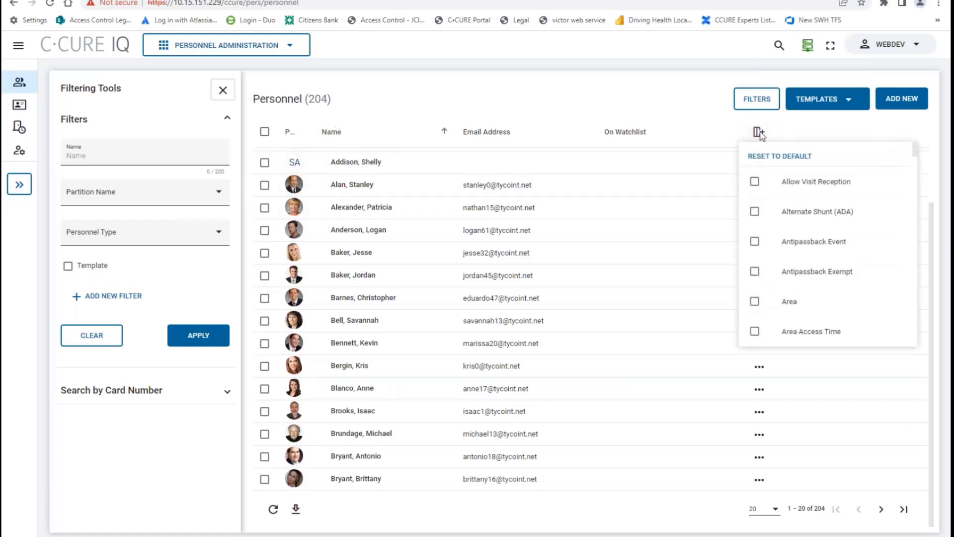
scroll(805, 229, down, 5)
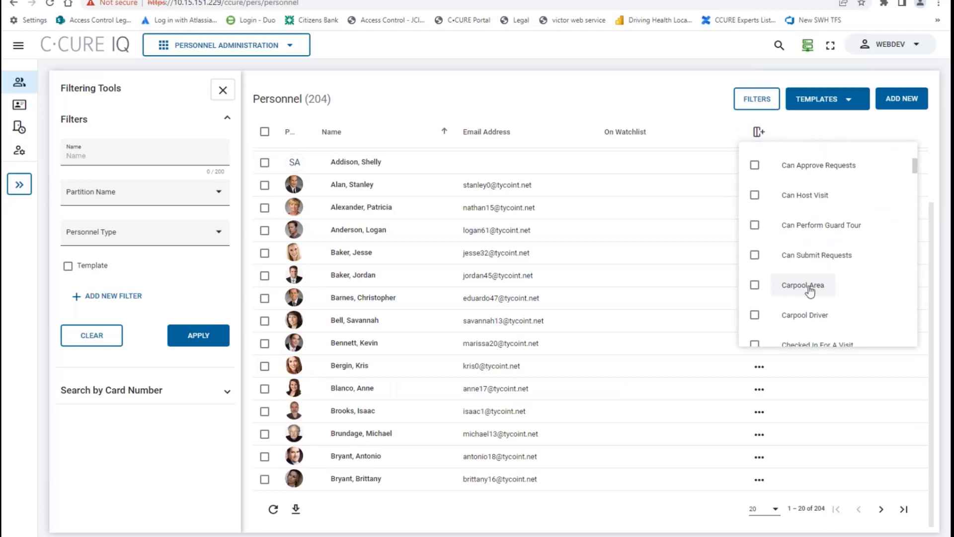
scroll(810, 296, down, 3)
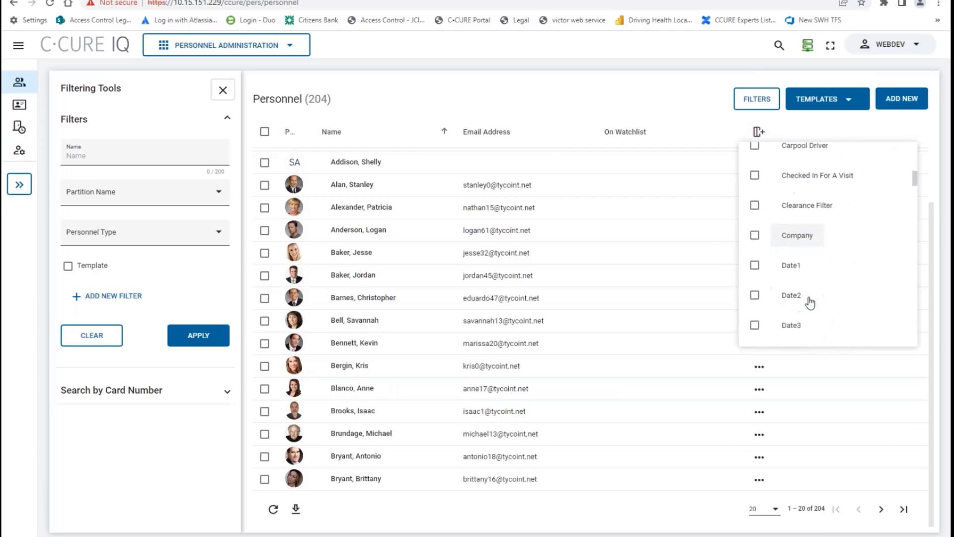
scroll(800, 277, up, 5)
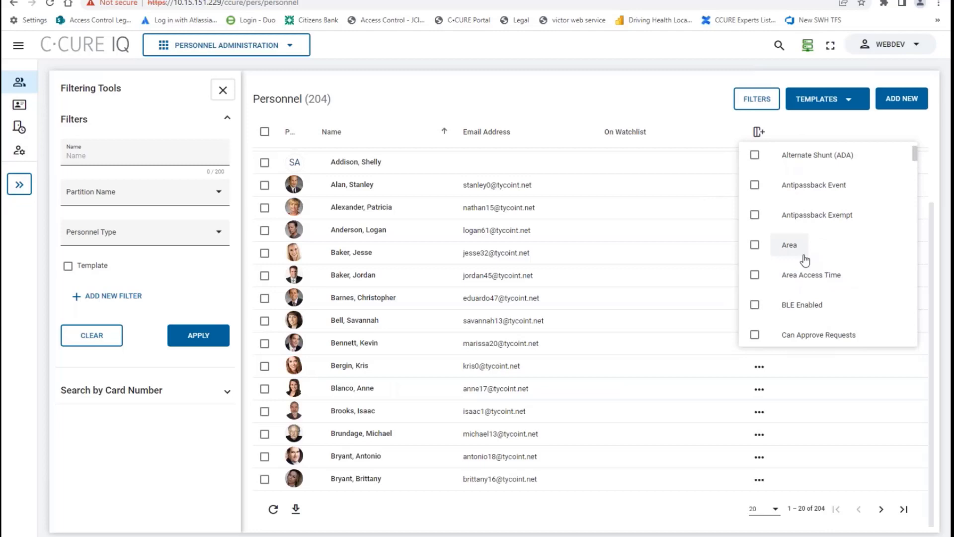
scroll(807, 248, up, 2)
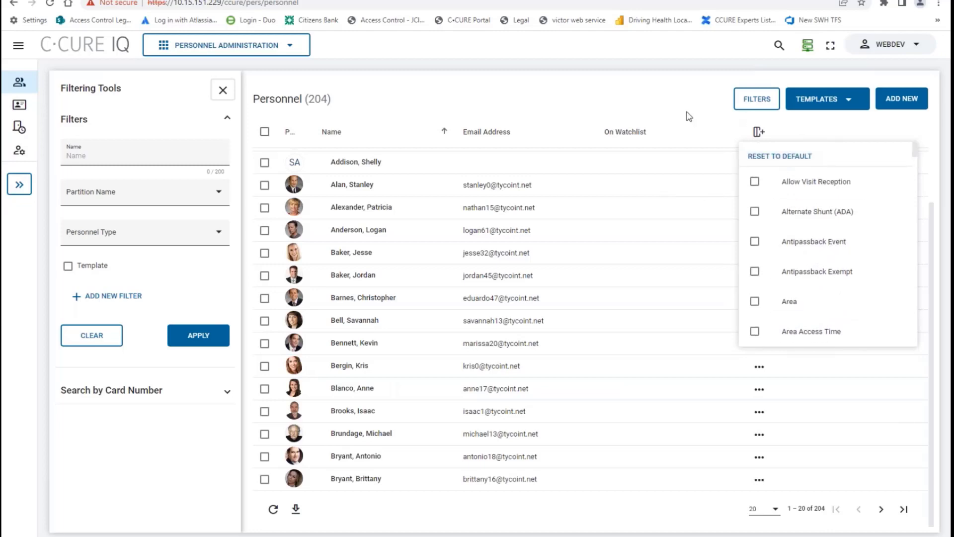
click(647, 91)
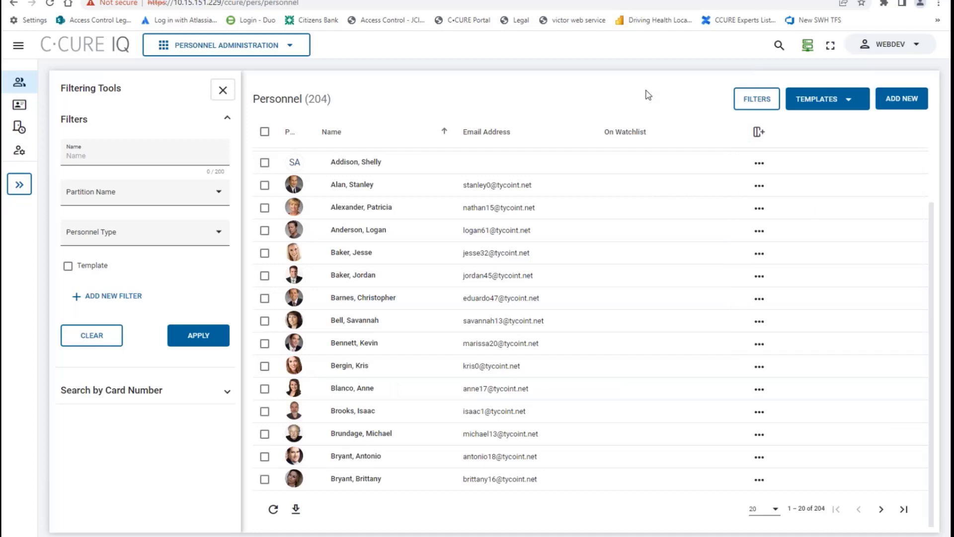
Step: Return to the home page, open Configuration, and look through the list of layouts
click(779, 46)
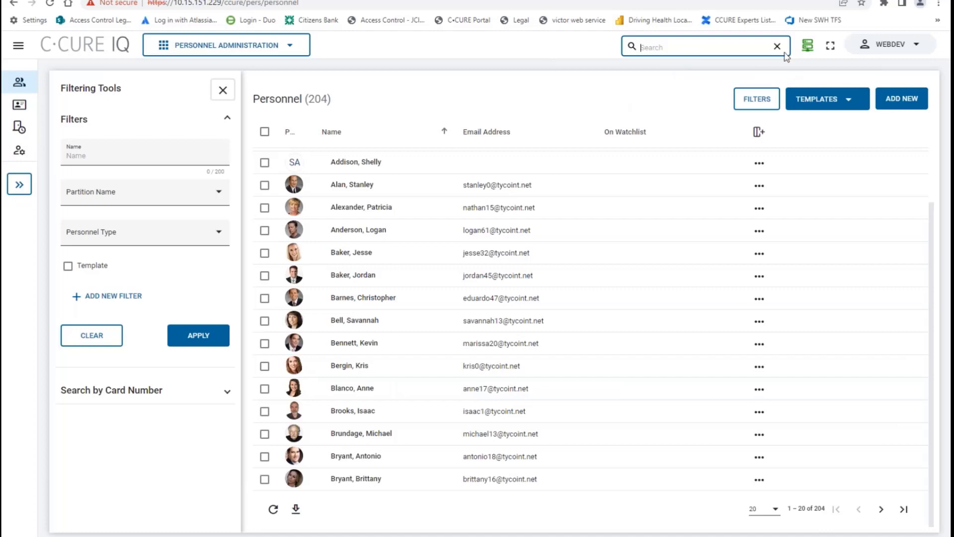
click(79, 46)
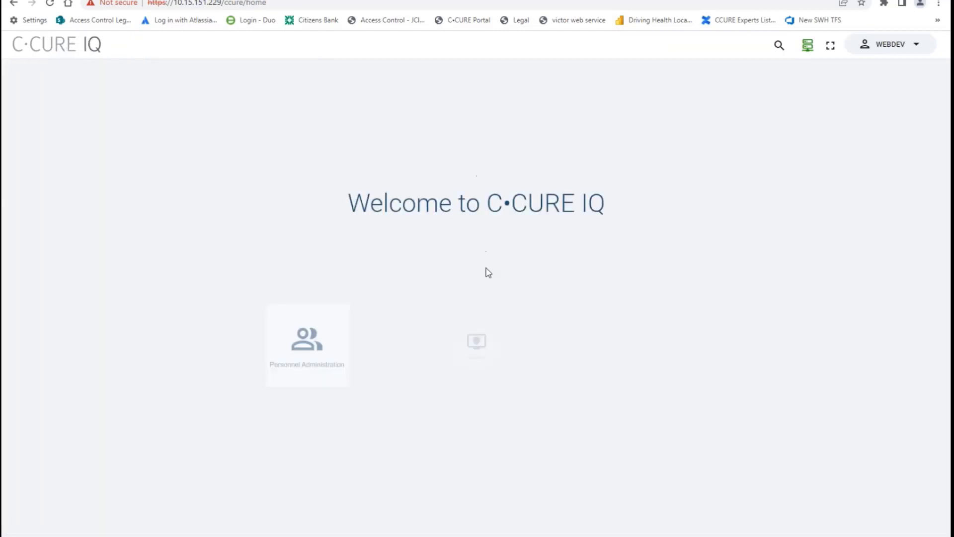
click(632, 358)
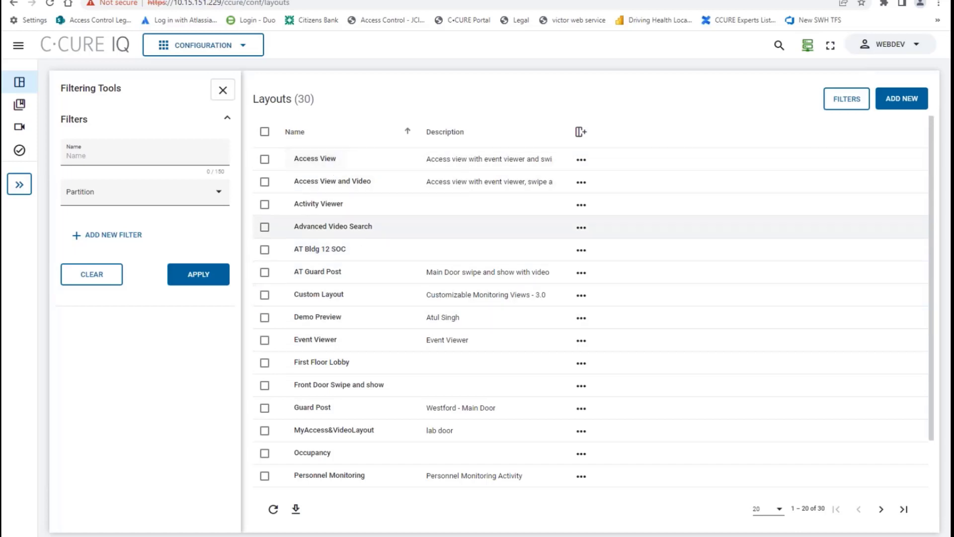
scroll(374, 393, down, 2)
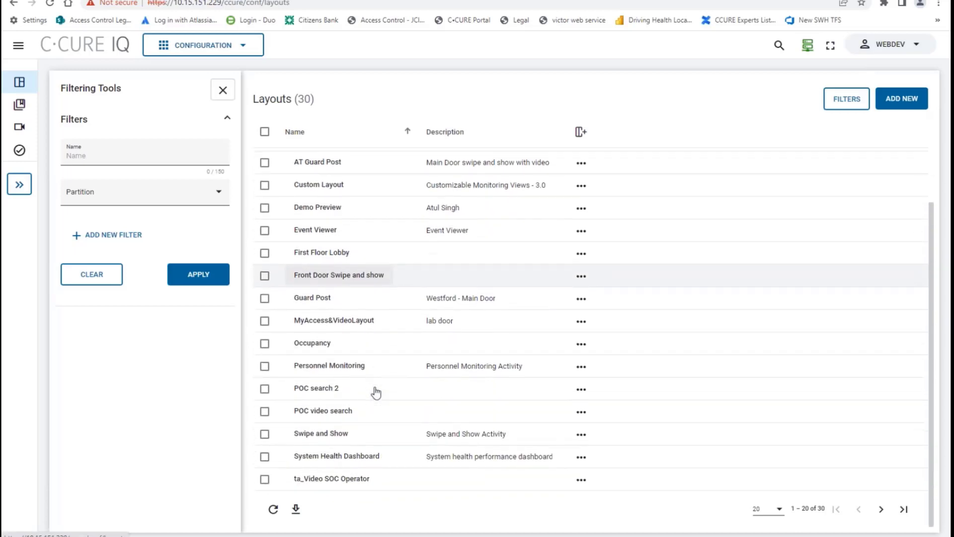
scroll(366, 334, up, 2)
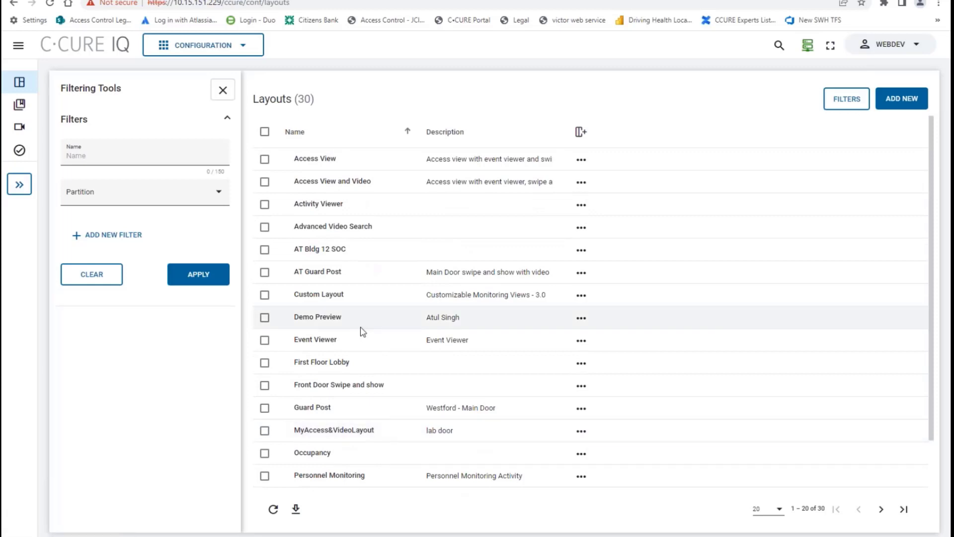
Step: Start a new layout with a 2 × 2 grid and place an Activity Viewer in its upper-left cell
click(903, 98)
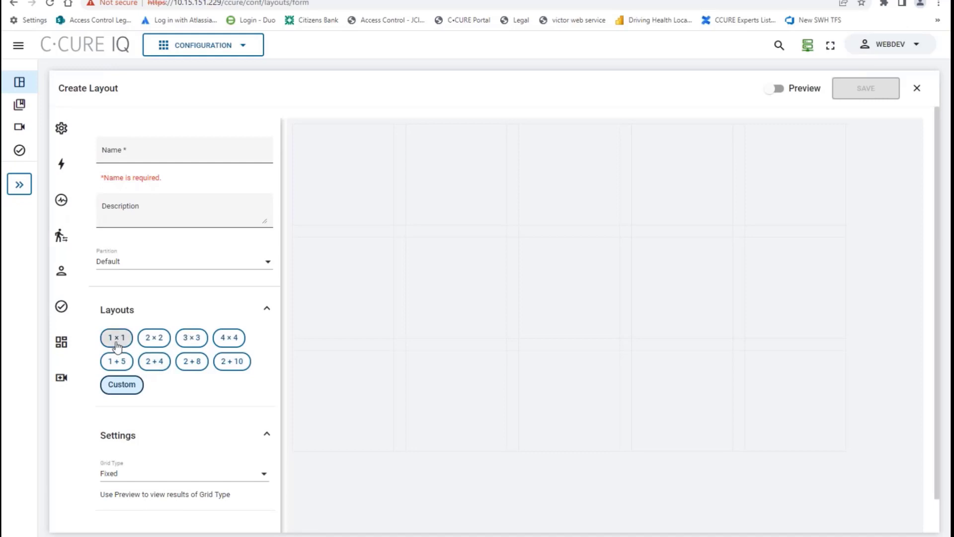
click(159, 342)
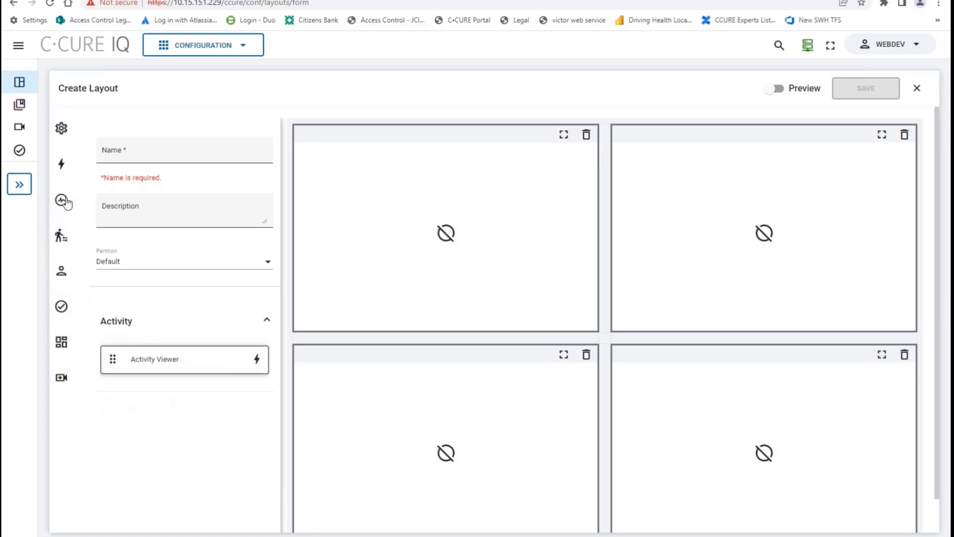
drag(128, 358, 369, 198)
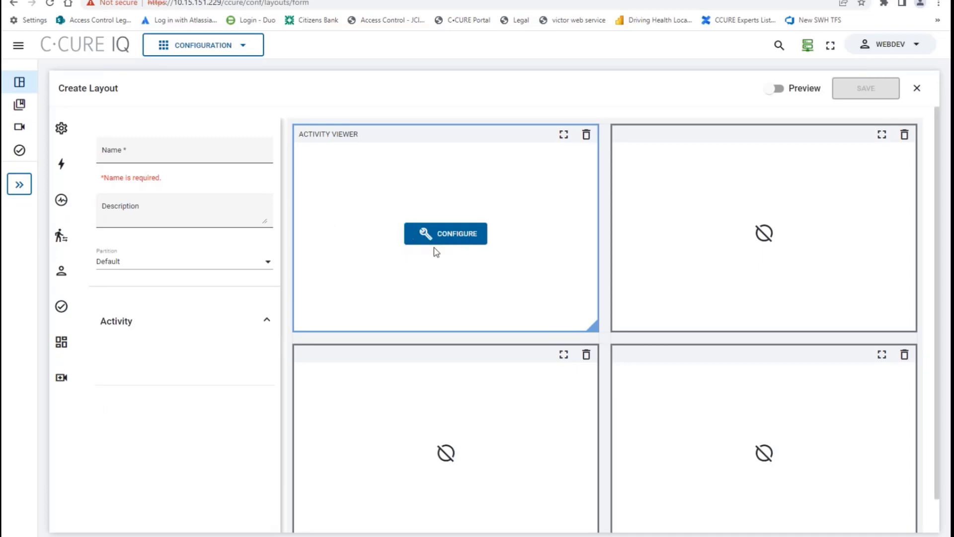
Step: Review the Activity Viewer's settings and message types, and check which action widgets are available
click(451, 240)
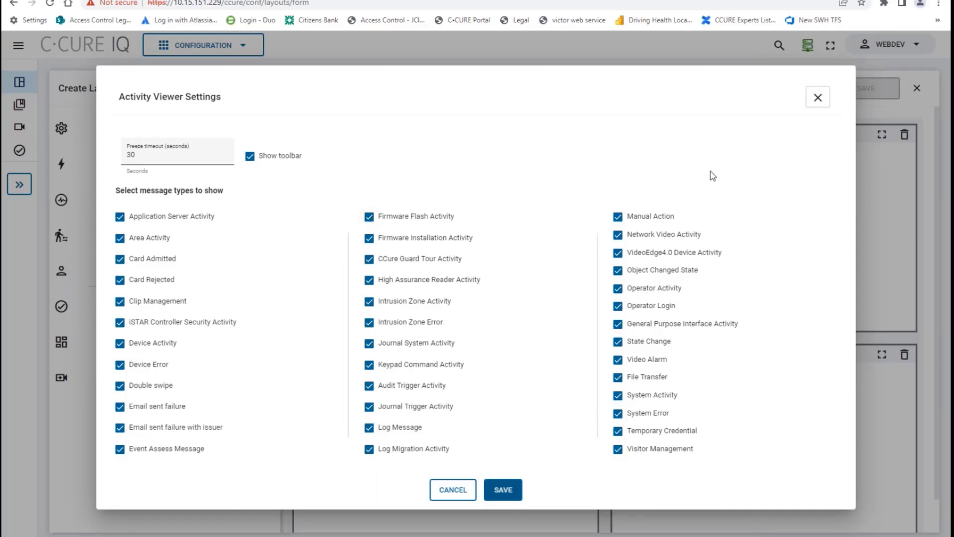
click(819, 102)
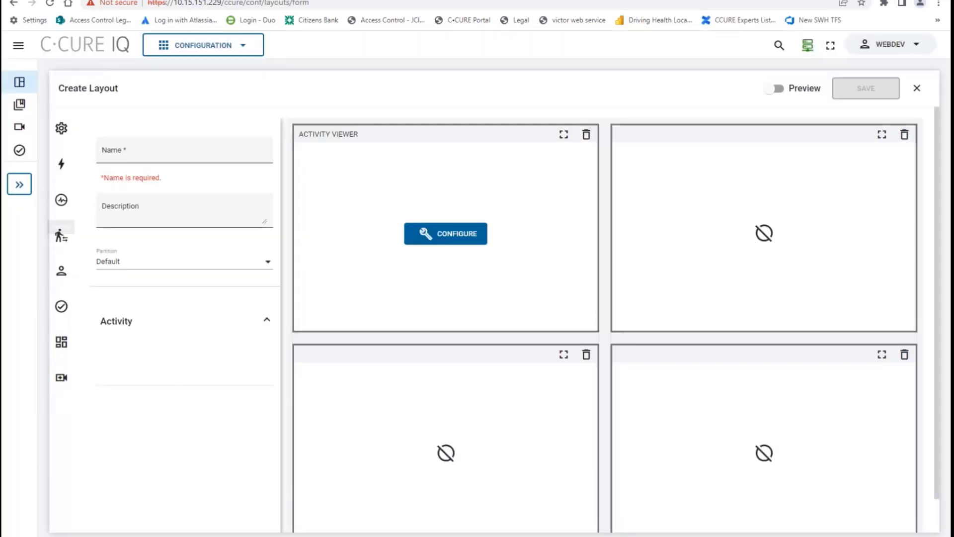
click(61, 307)
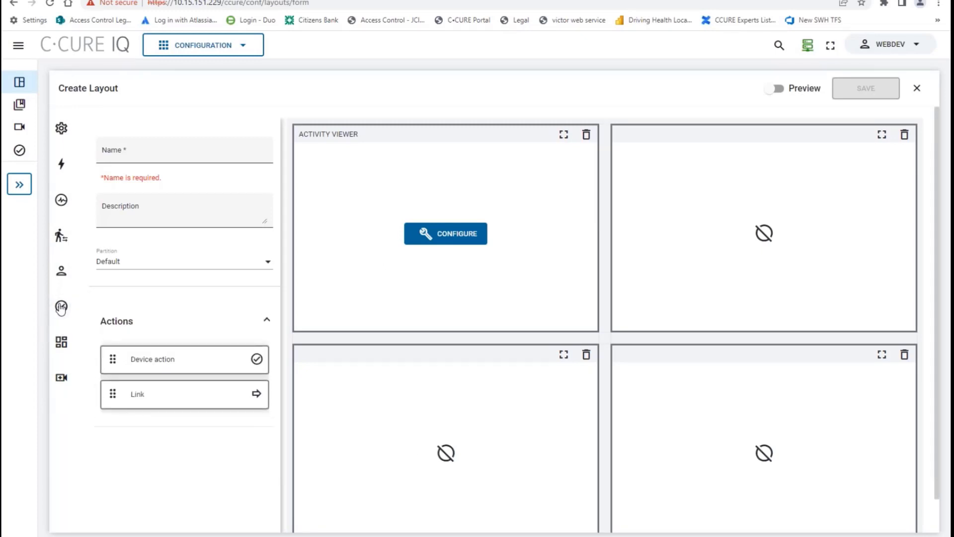
Step: Add a dashboard Card to the layout's upper-right cell and set its object type to Cameras
click(58, 348)
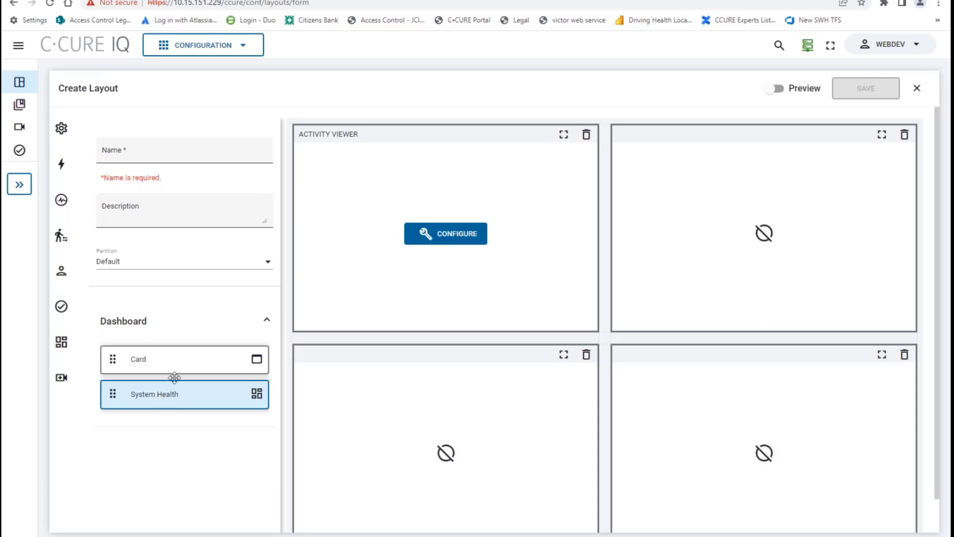
drag(160, 364, 739, 240)
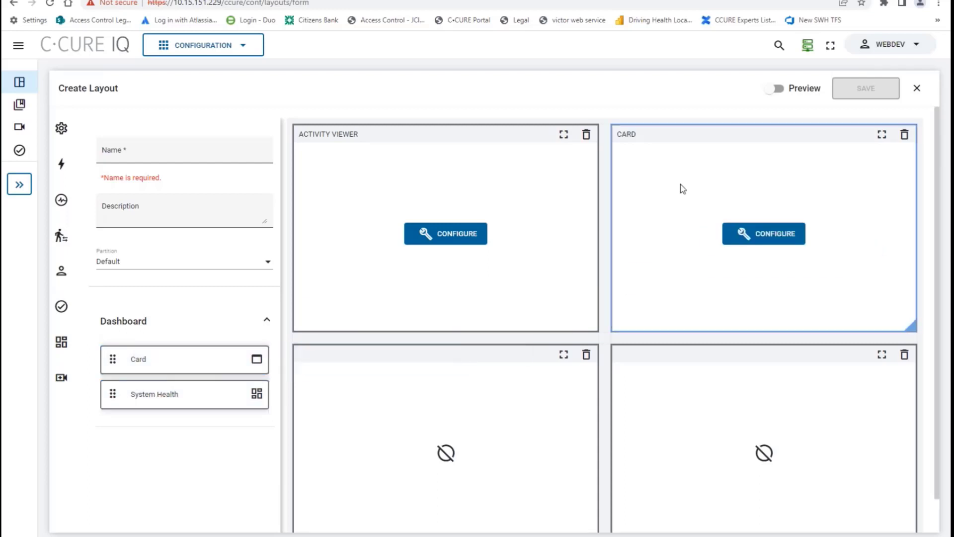
click(781, 238)
click(201, 297)
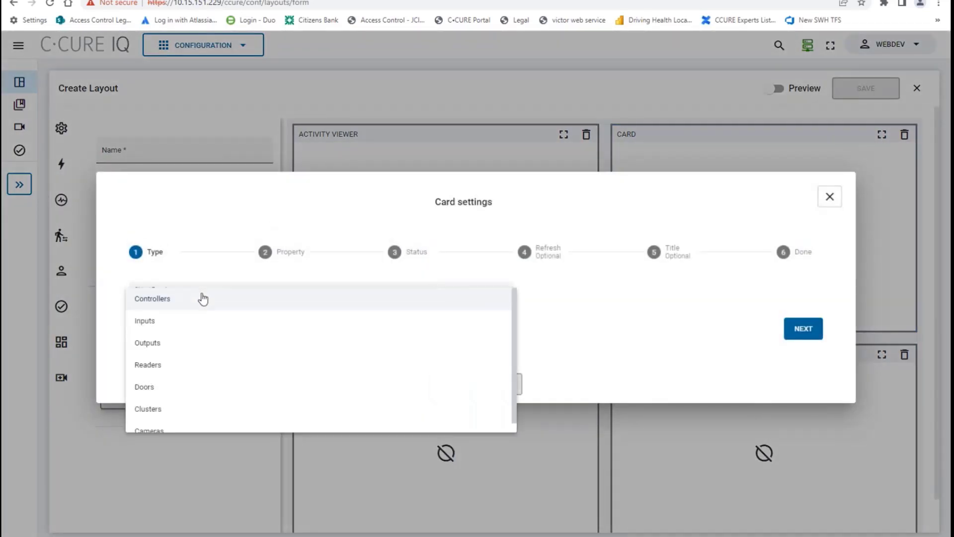
click(155, 423)
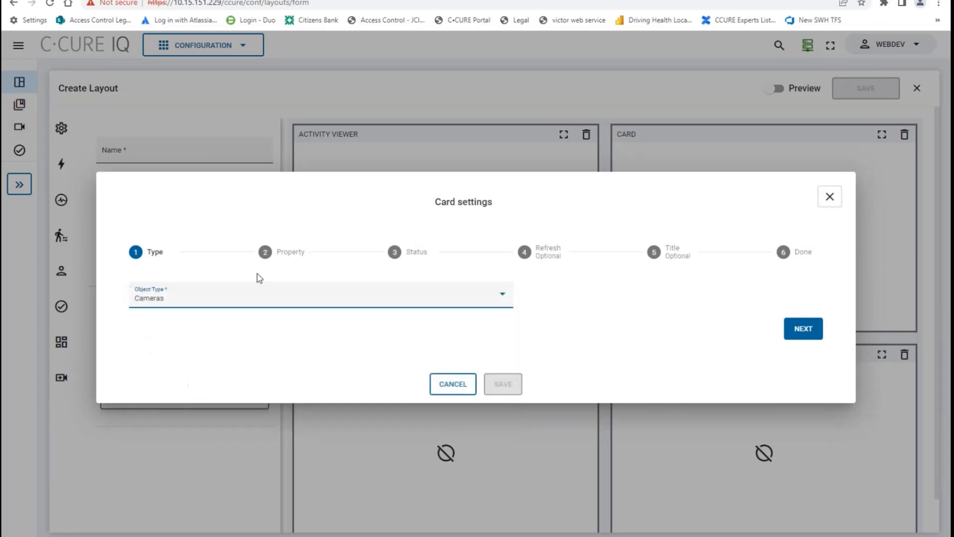
Step: Set the camera card's property to Videoloss and enable the Videoloss status
click(799, 329)
click(283, 294)
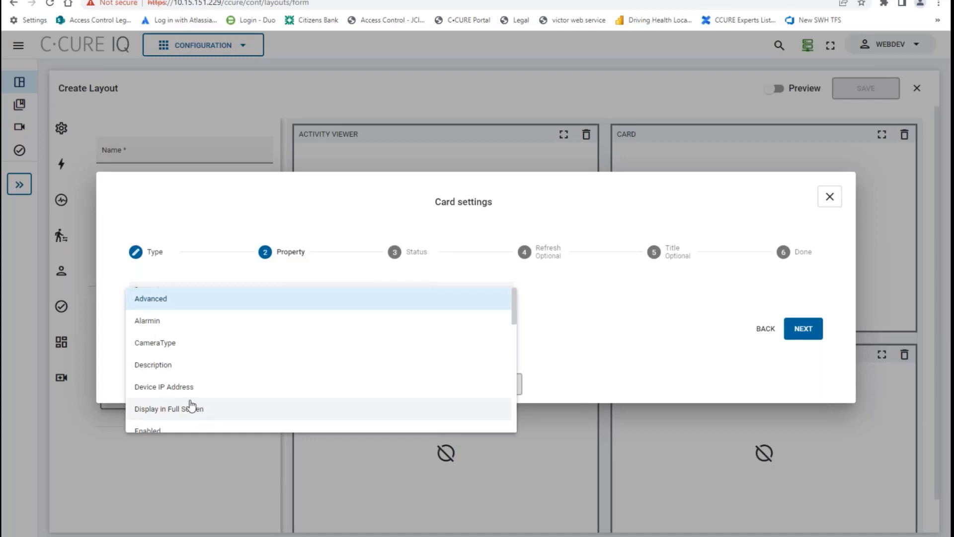
scroll(192, 405, down, 5)
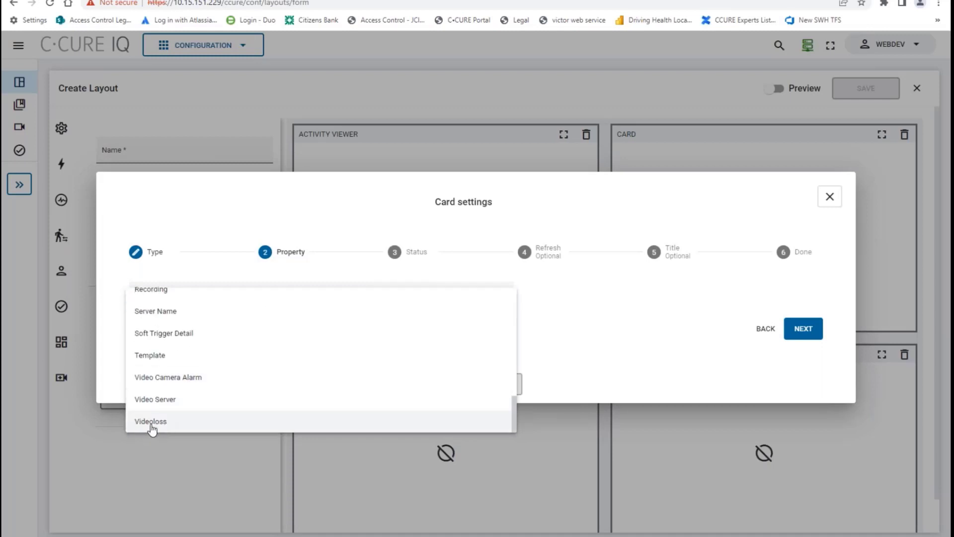
scroll(155, 331, up, 3)
scroll(159, 368, down, 3)
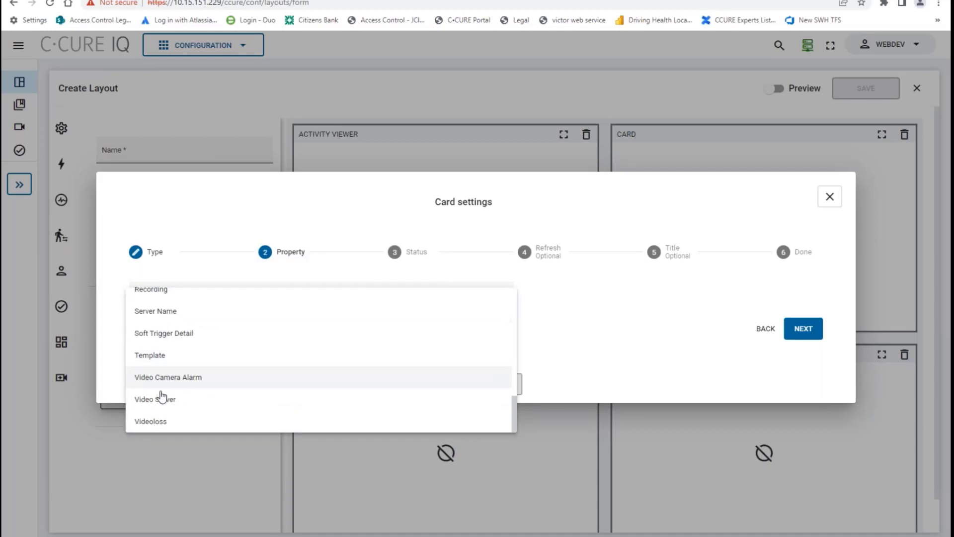
click(154, 421)
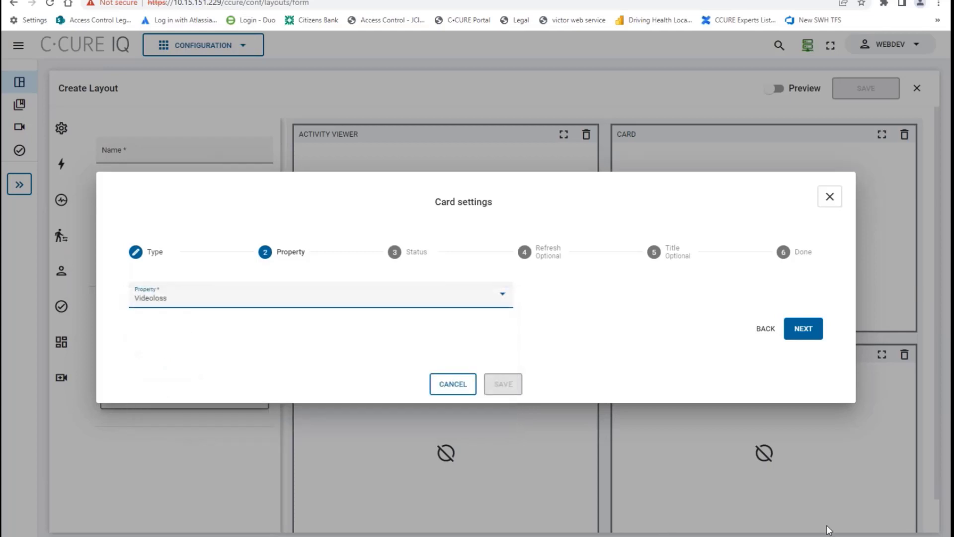
click(804, 330)
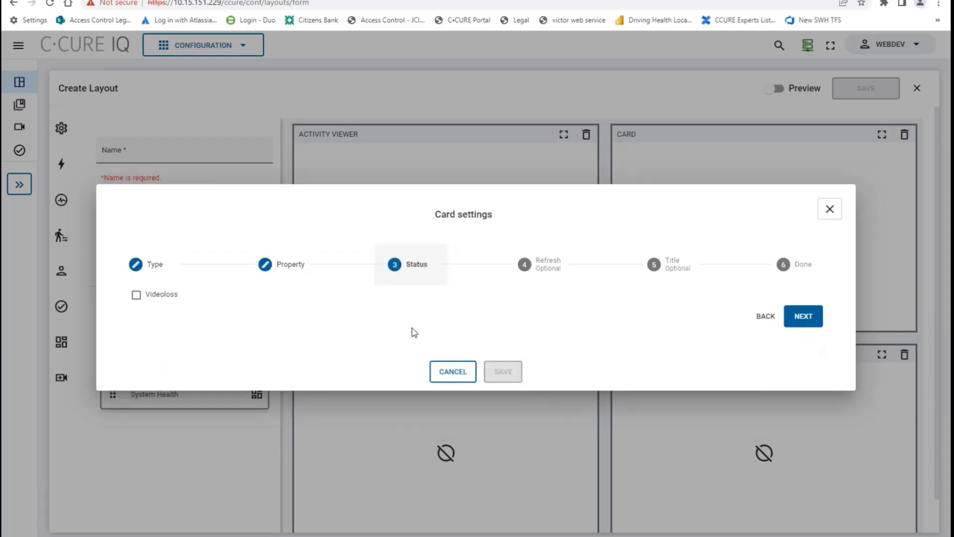
click(137, 295)
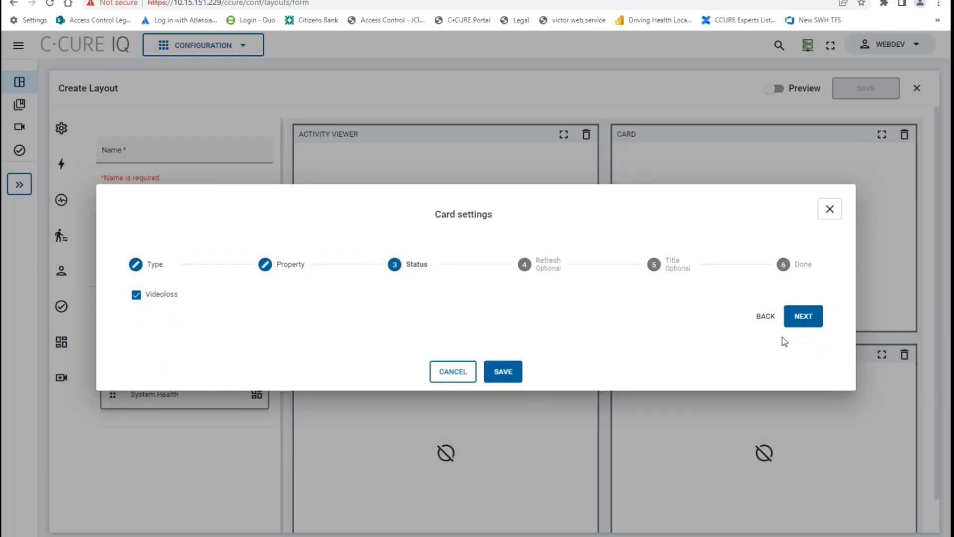
click(797, 321)
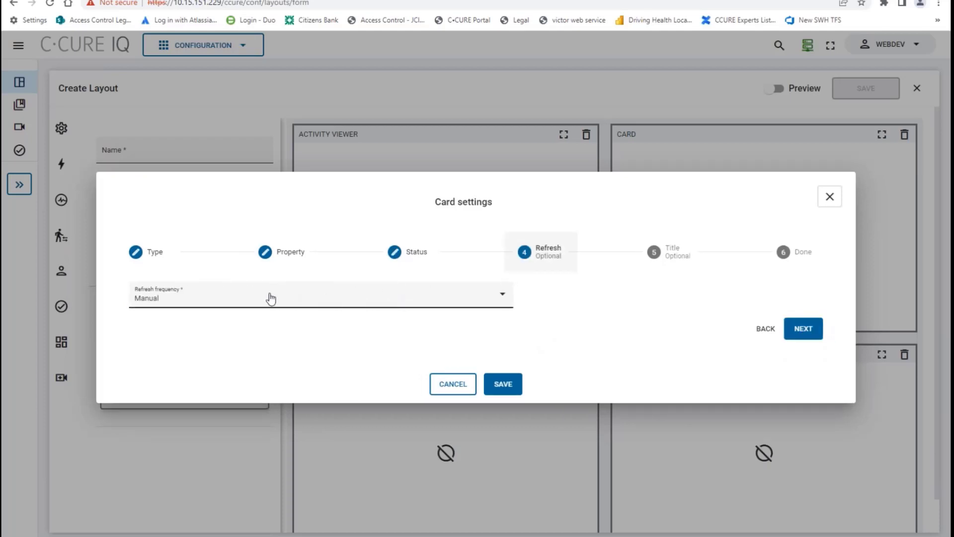
Step: Set the card's refresh frequency to 30 Sec, title it "Video Loss", and save the card settings
click(189, 302)
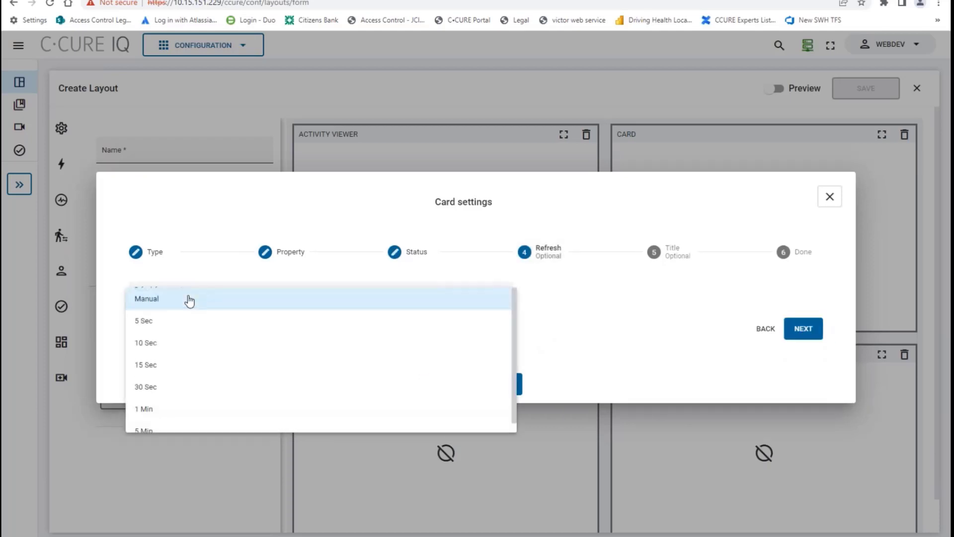
click(165, 390)
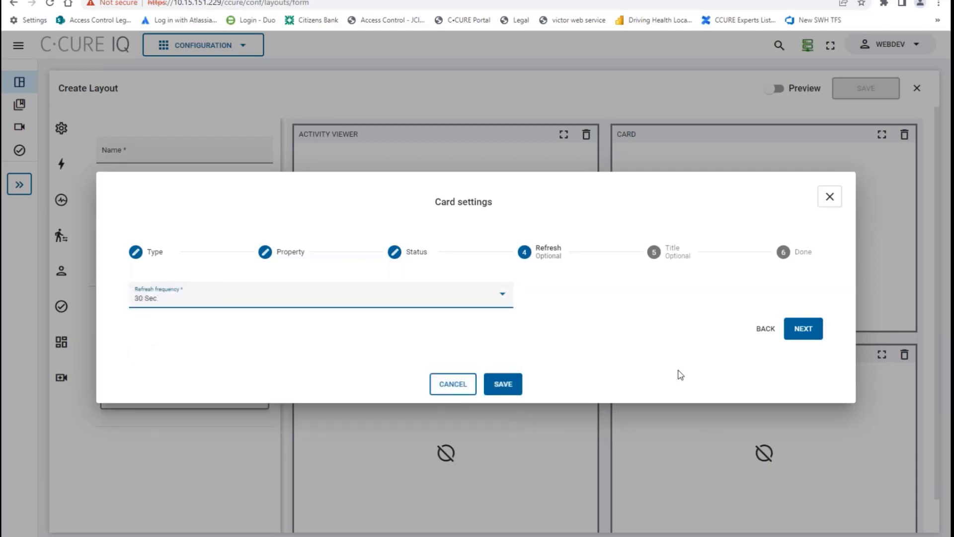
click(802, 324)
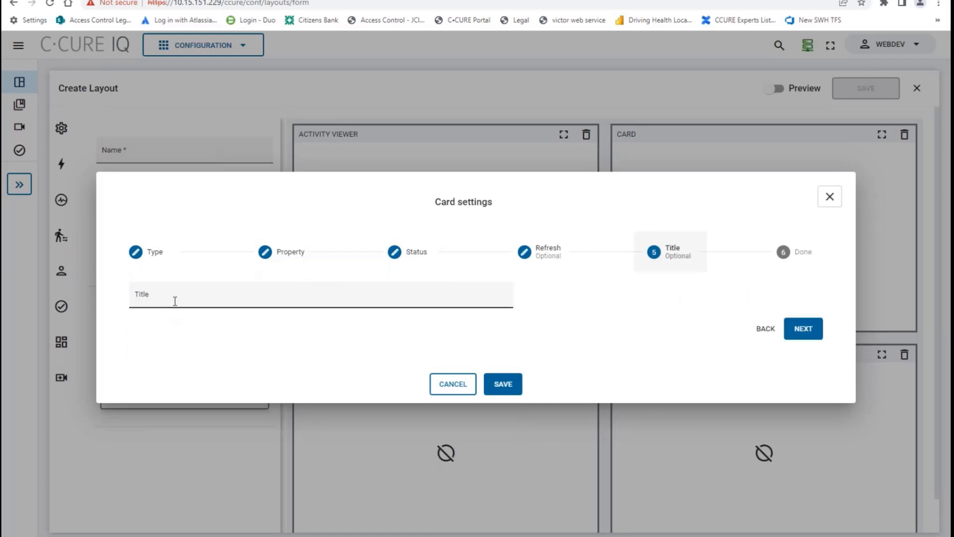
click(175, 300)
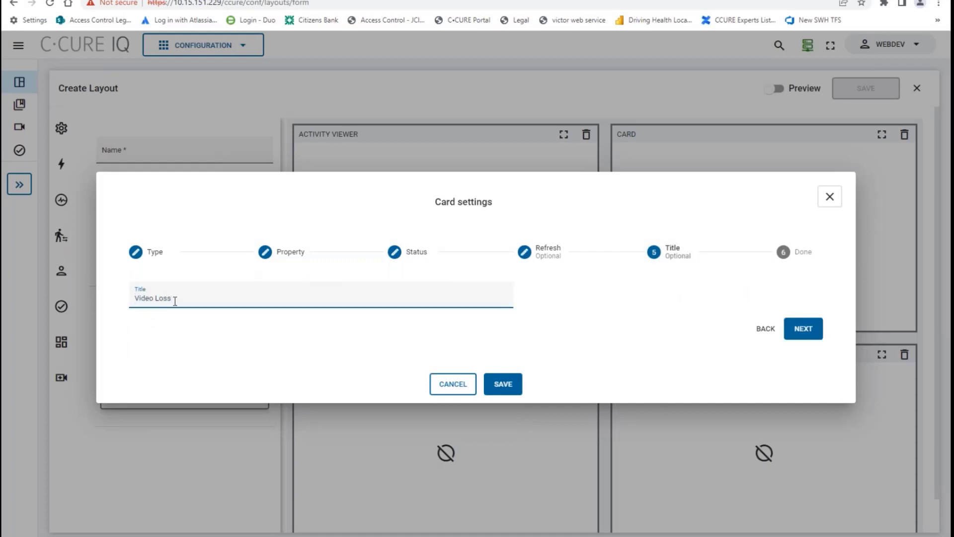
text(Video Loss)
click(800, 330)
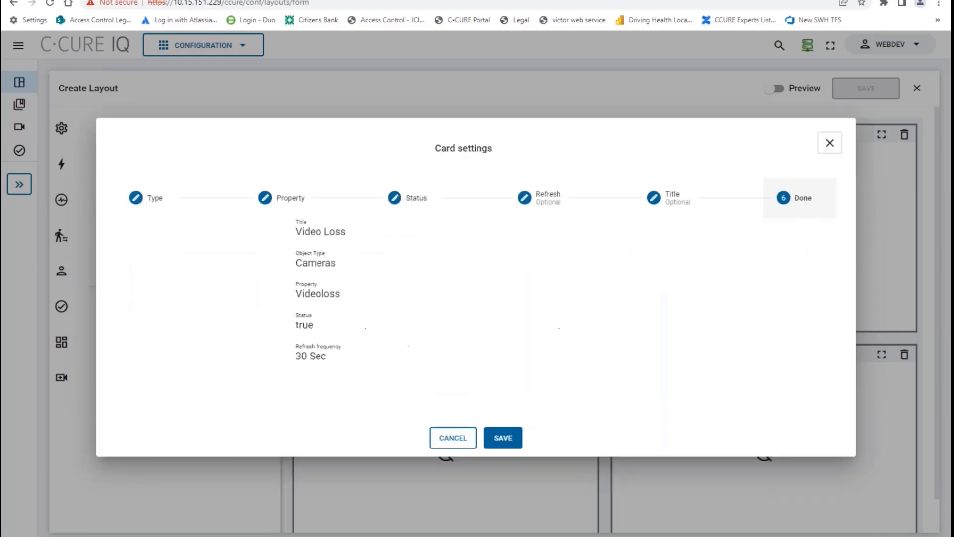
click(509, 440)
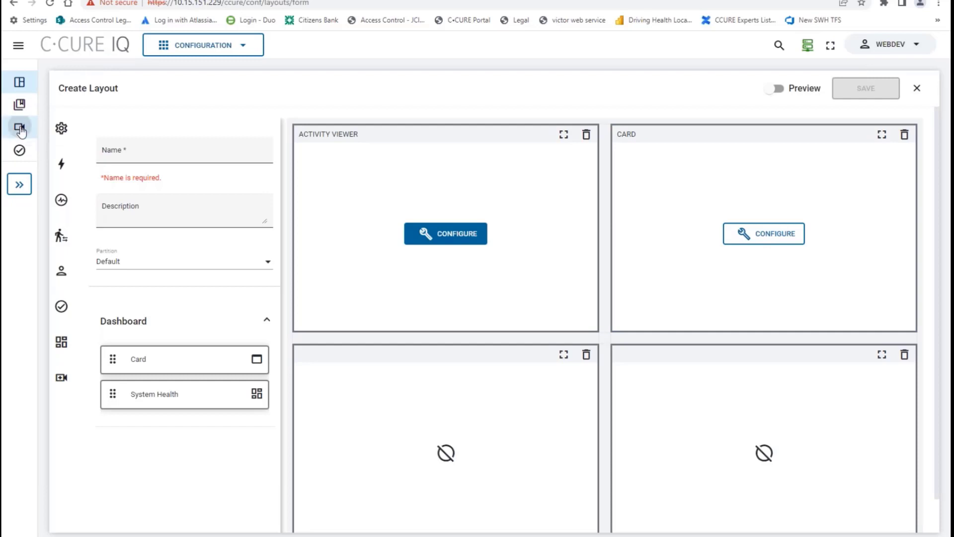
Step: Go to the video configuration, open the Westford Lab Rear video view, and look through its available cameras
click(23, 132)
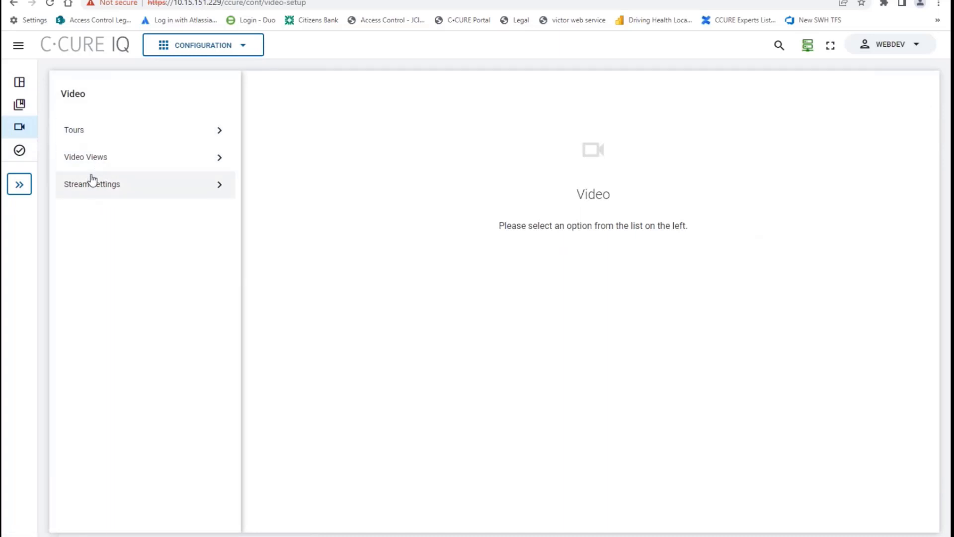
click(108, 161)
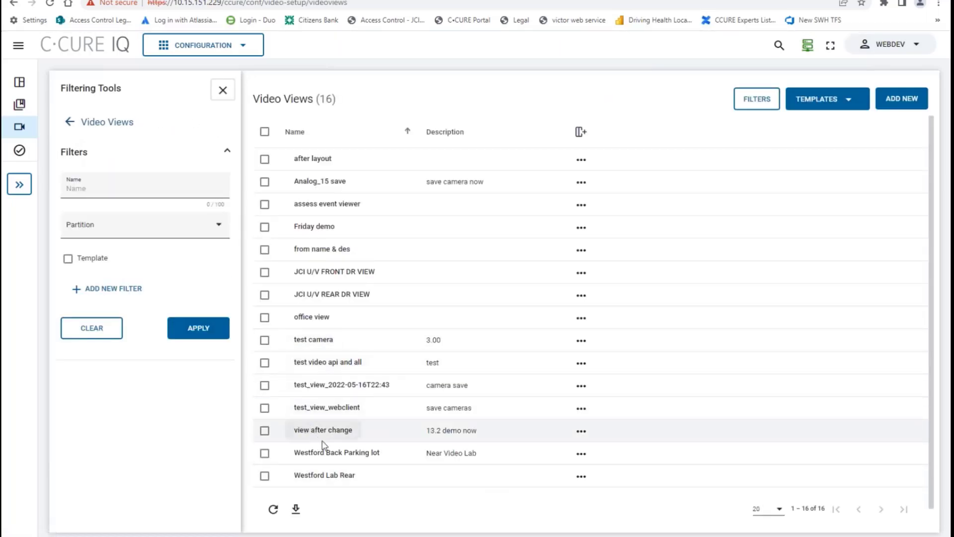
scroll(324, 442, down, 1)
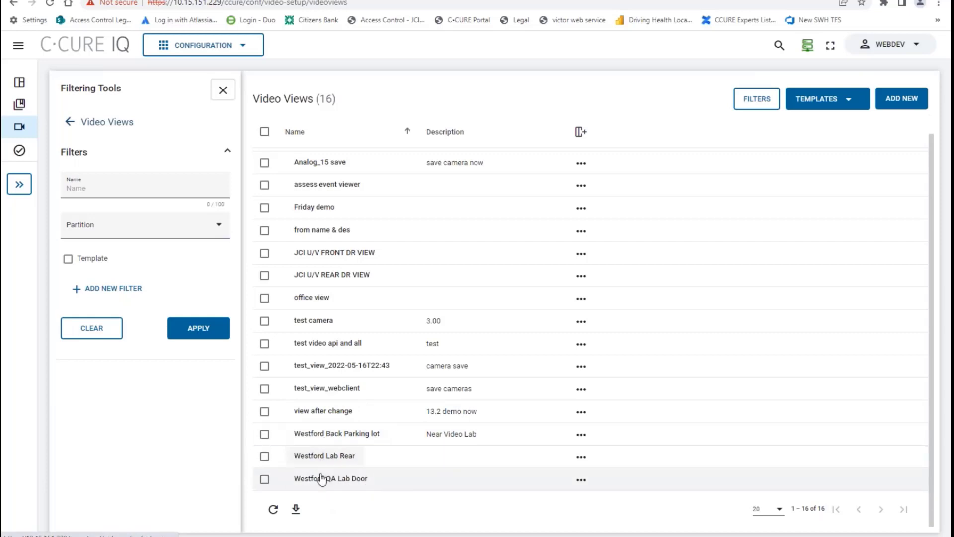
click(321, 456)
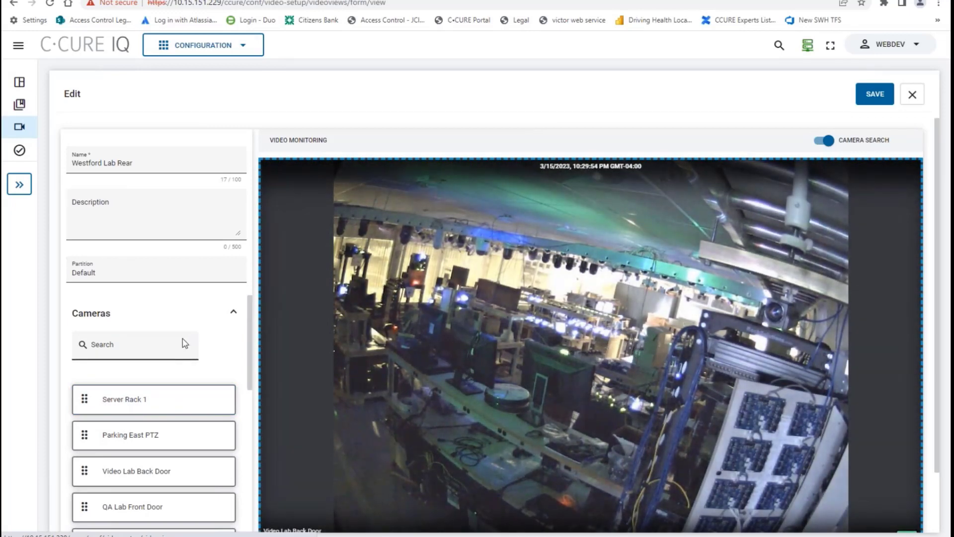
scroll(145, 378, down, 1)
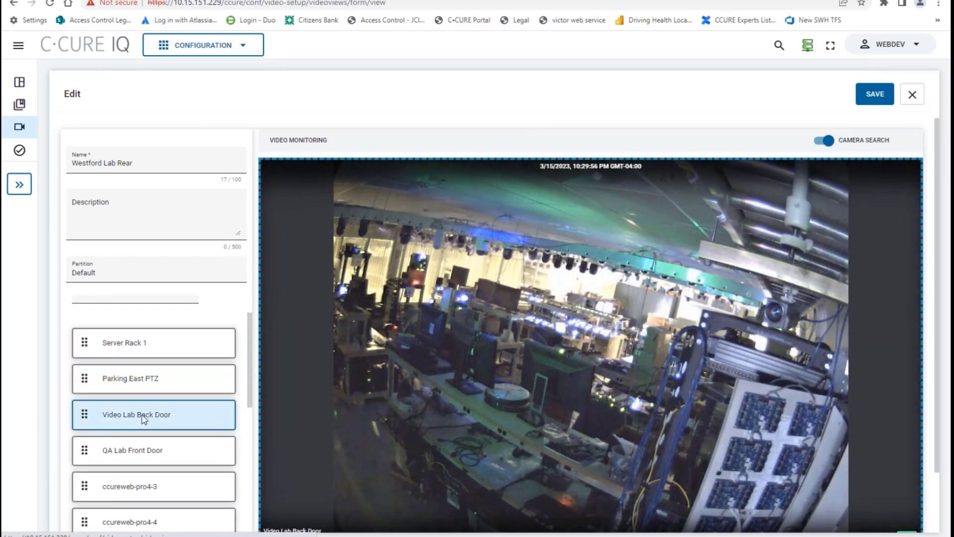
scroll(140, 454, down, 2)
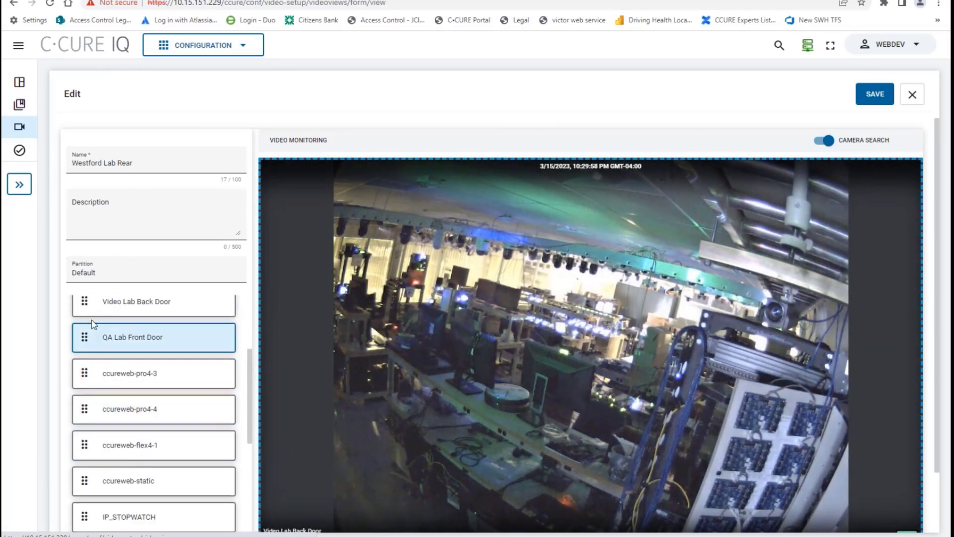
mouse_move(385, 178)
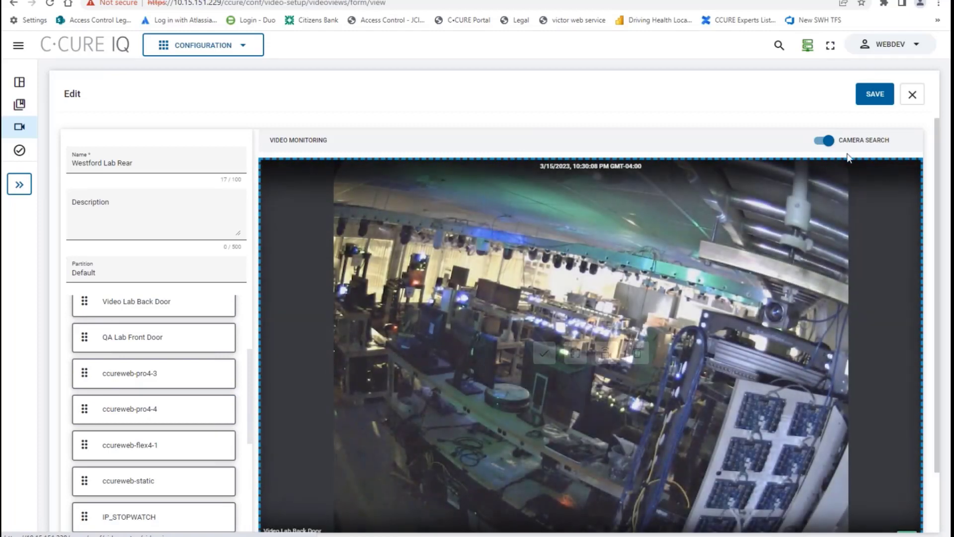
Step: Close the Westford Lab Rear video view and save its changes
click(913, 95)
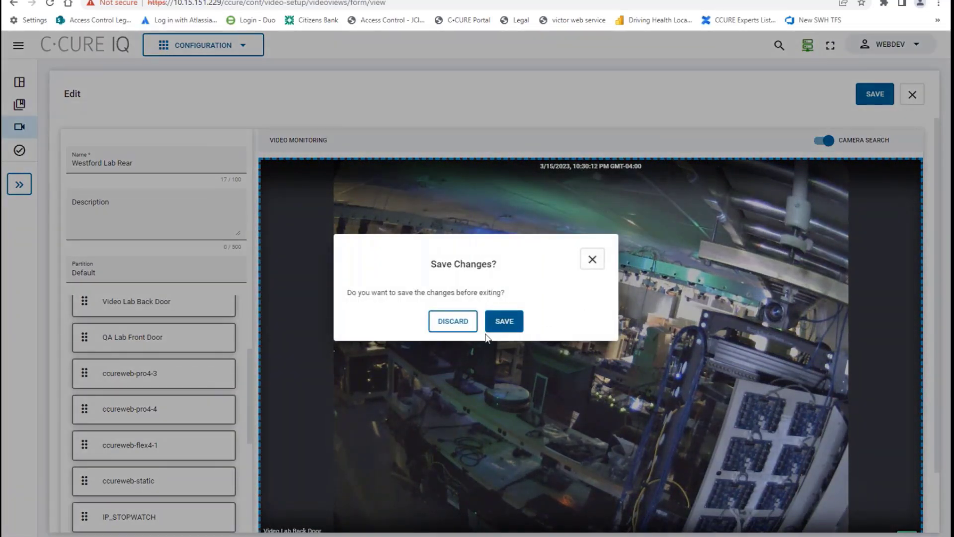
click(593, 259)
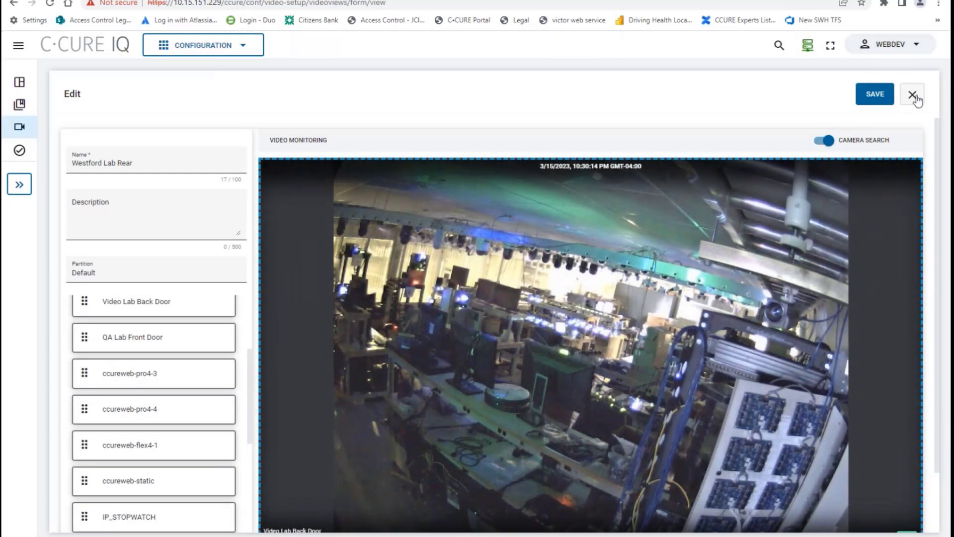
click(912, 95)
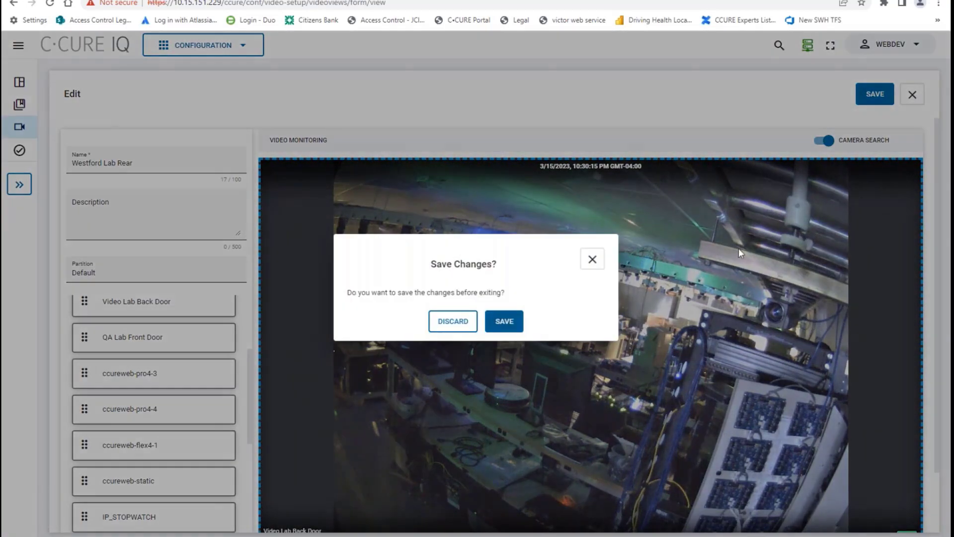
click(504, 321)
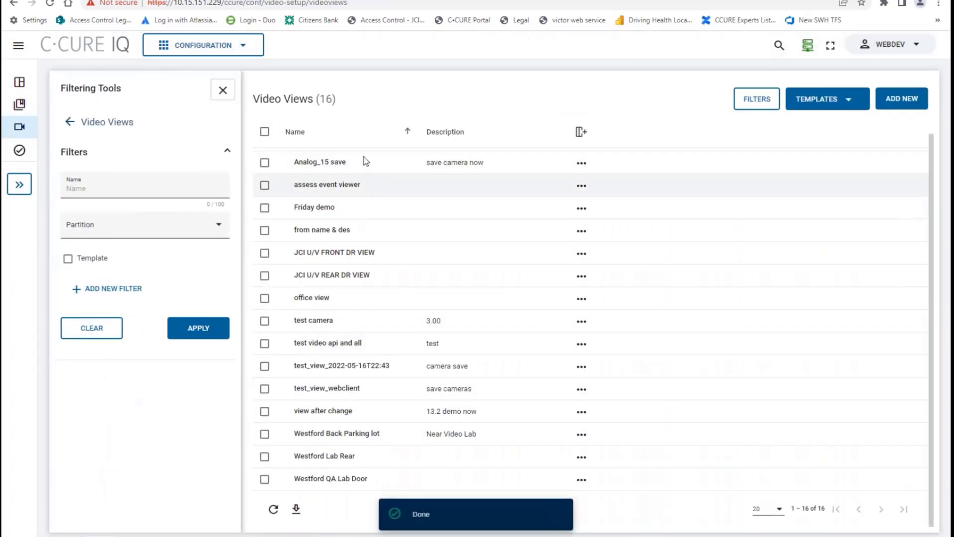
Step: Open the Westford Video Lab Tour, pin its current view in the preview, and look through the available video views
click(20, 132)
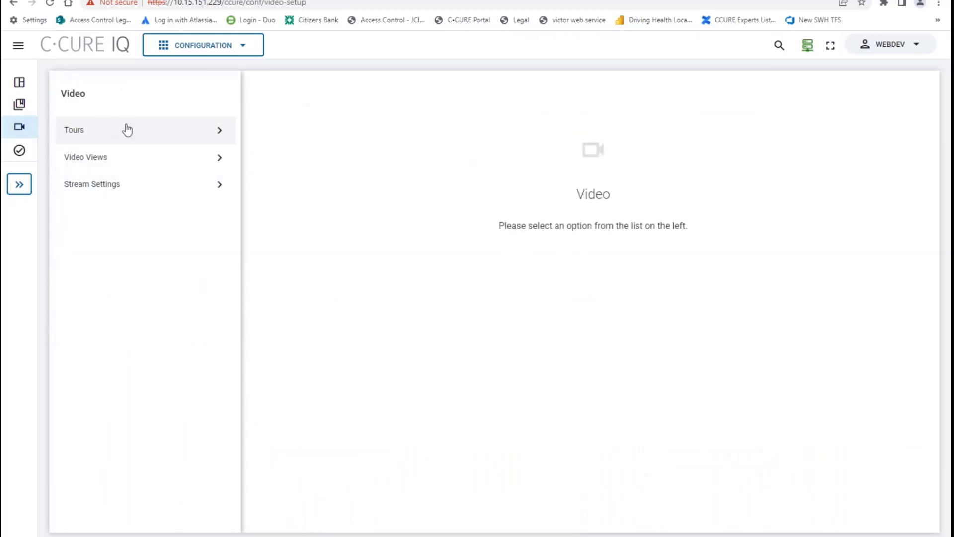
click(162, 131)
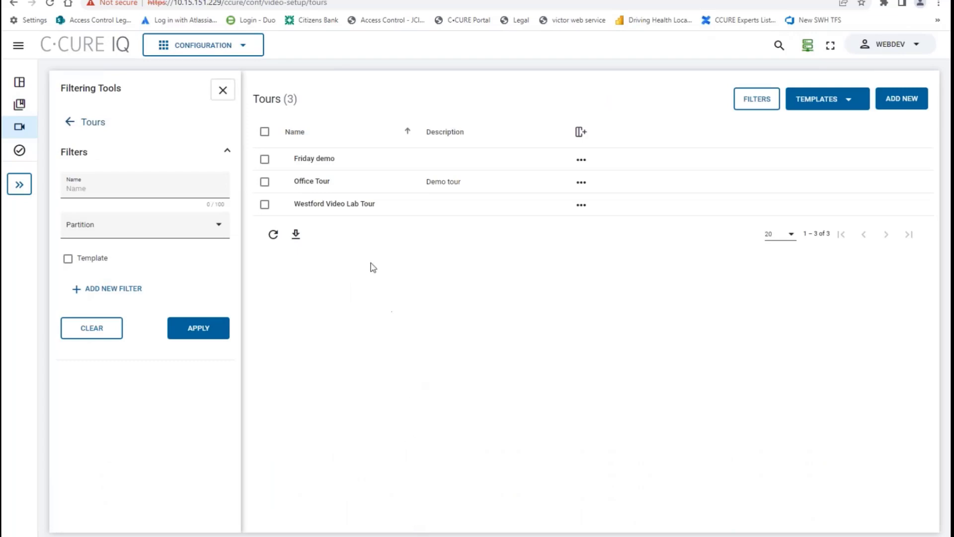
click(335, 204)
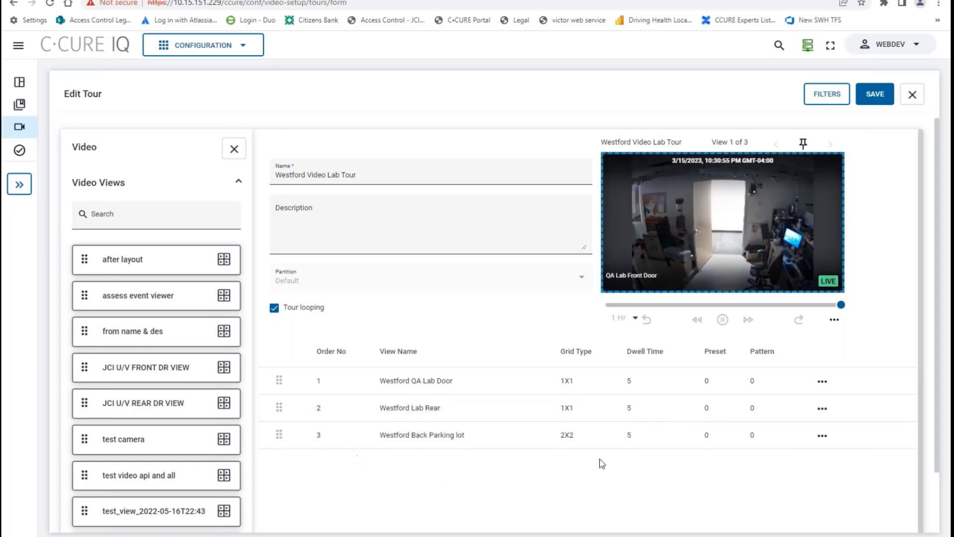
click(803, 144)
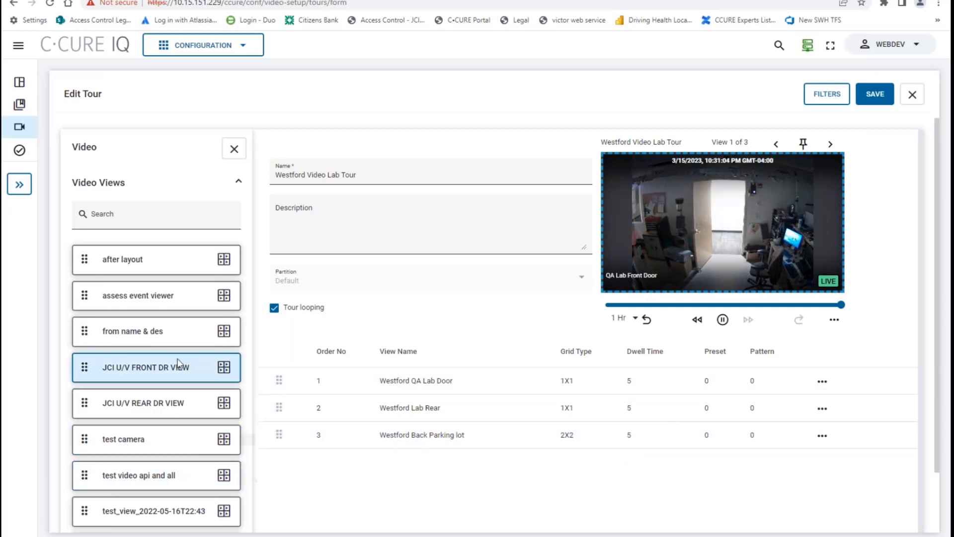
scroll(149, 308, down, 1)
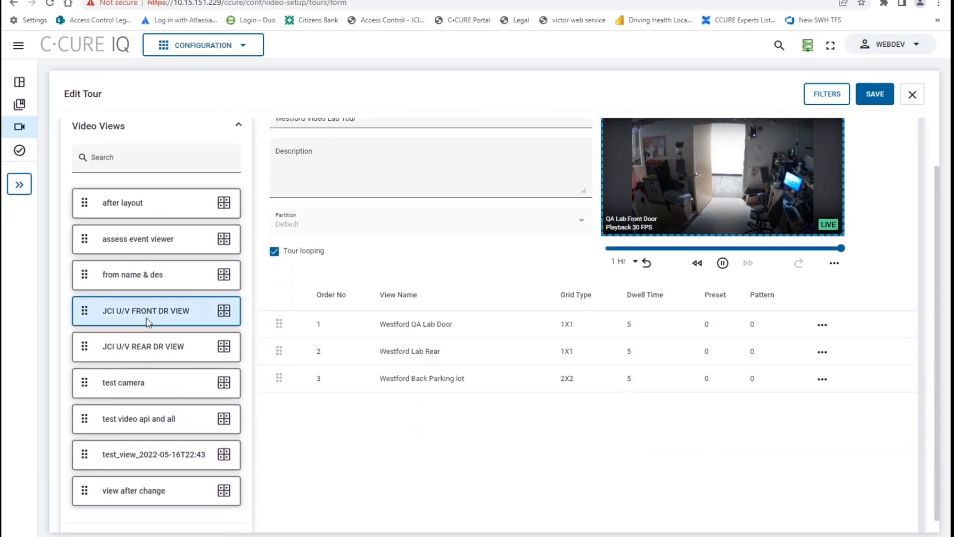
scroll(517, 432, up, 1)
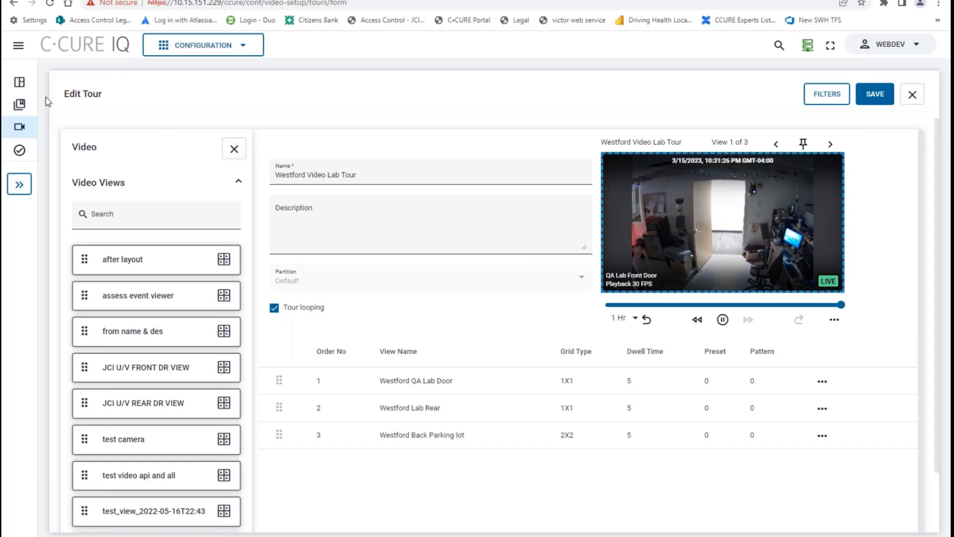
Step: Leave the tour and review the performance and bandwidth options in the video Stream Settings
click(20, 127)
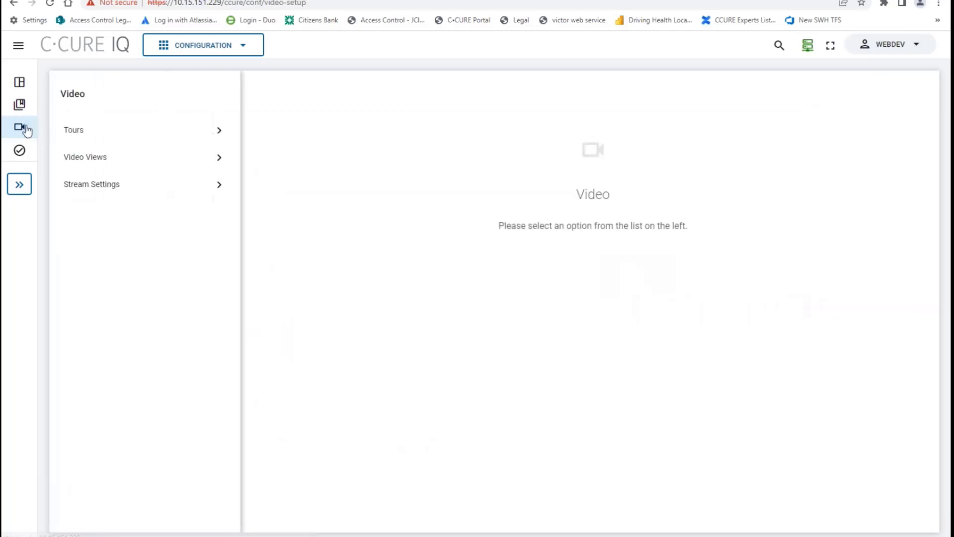
click(120, 188)
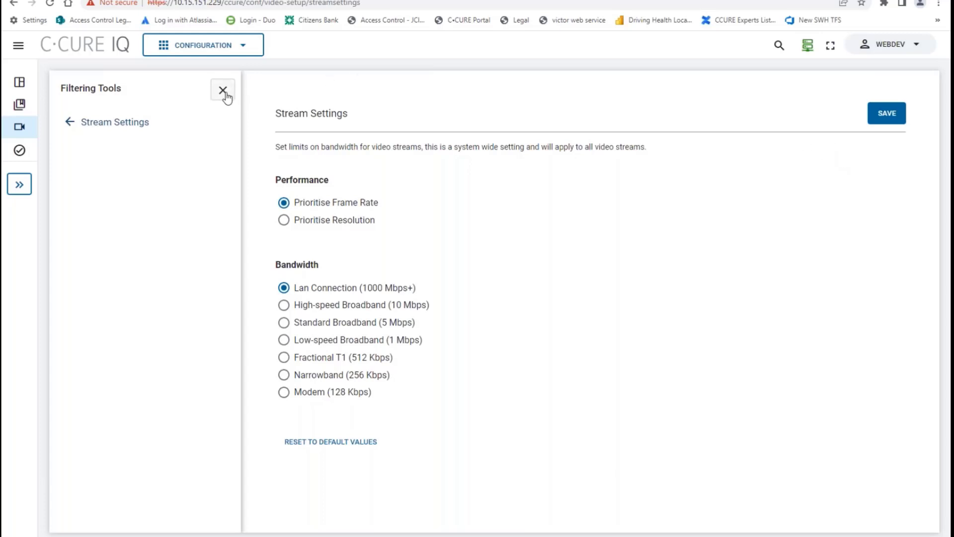
Step: Open the Guard Post web view and examine the context menu permissions of its Personnel component
click(20, 106)
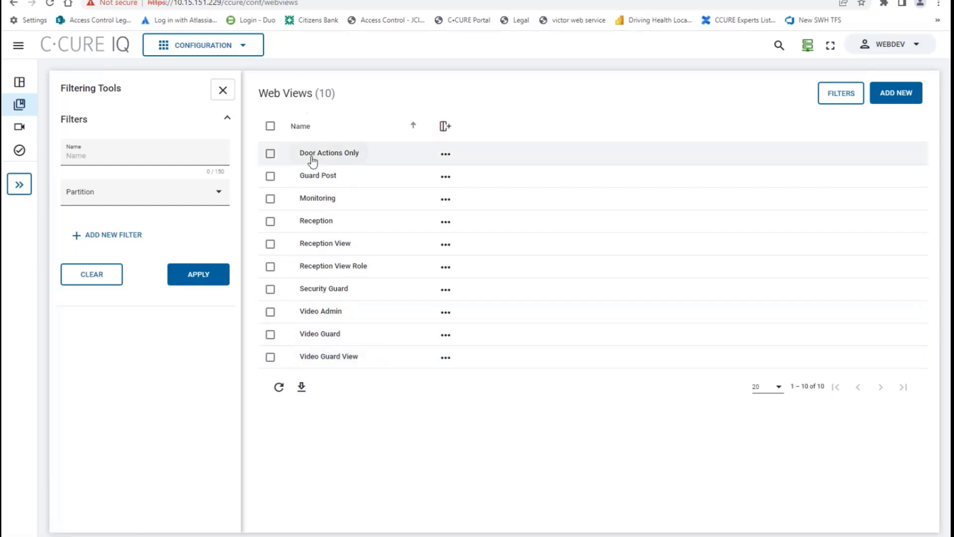
click(319, 181)
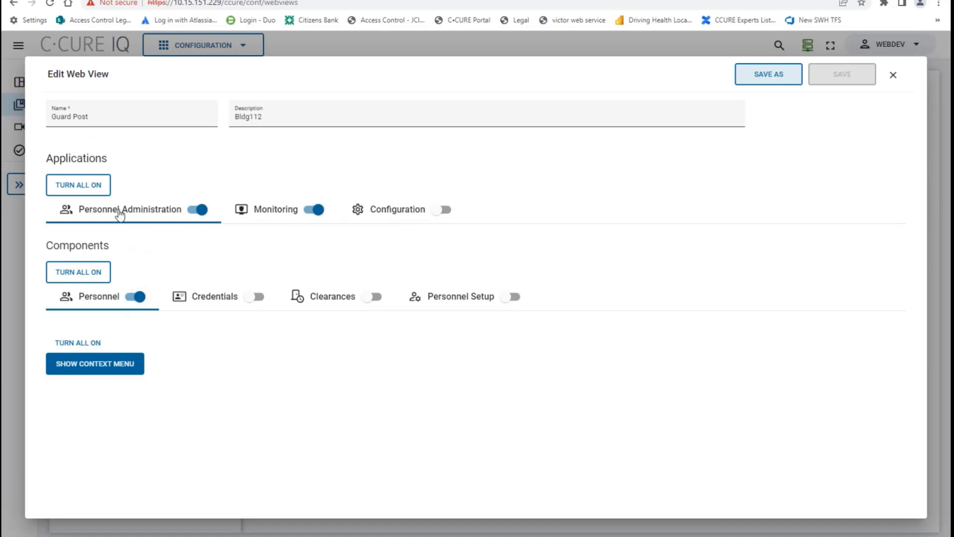
click(117, 368)
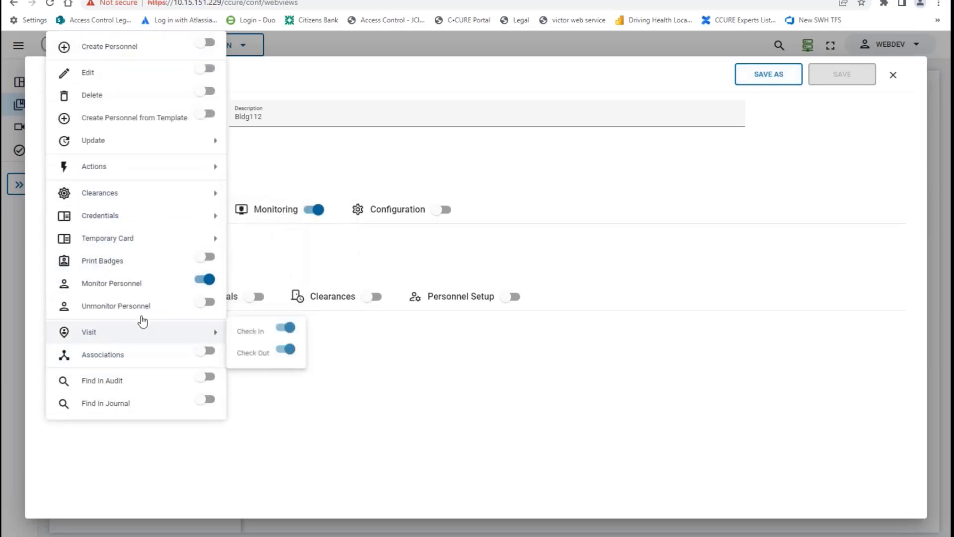
Step: Finish reviewing the Personnel context menu permissions and close the Guard Post web view without changes
mouse_move(119, 337)
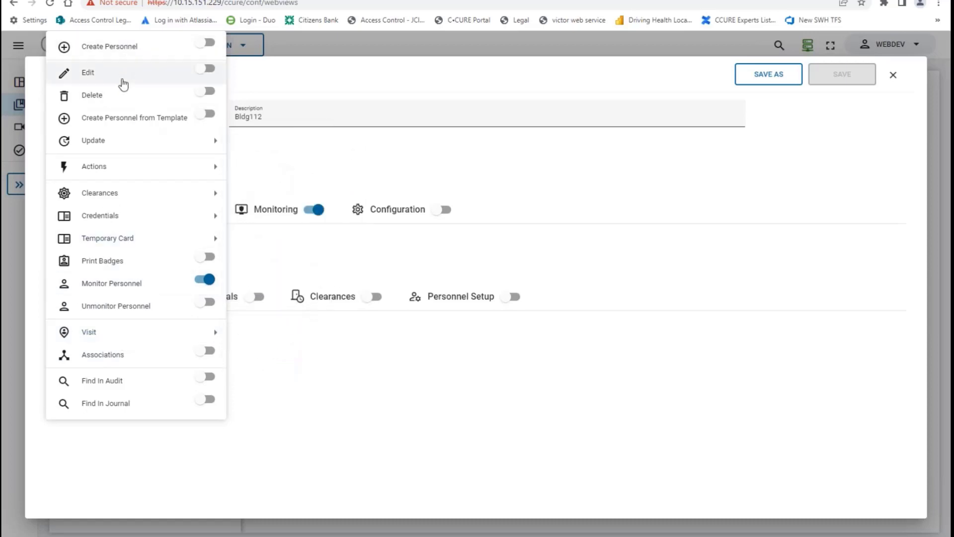
mouse_move(126, 175)
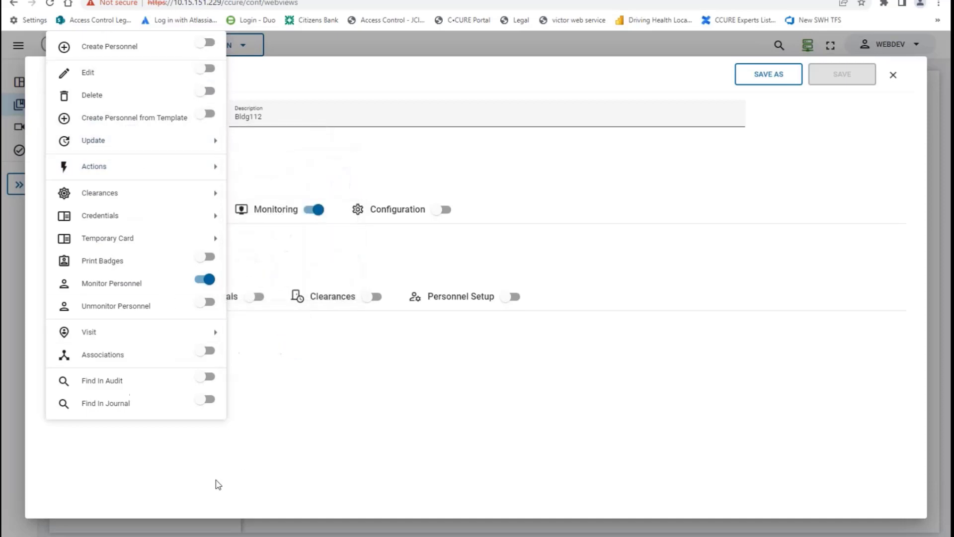
click(291, 441)
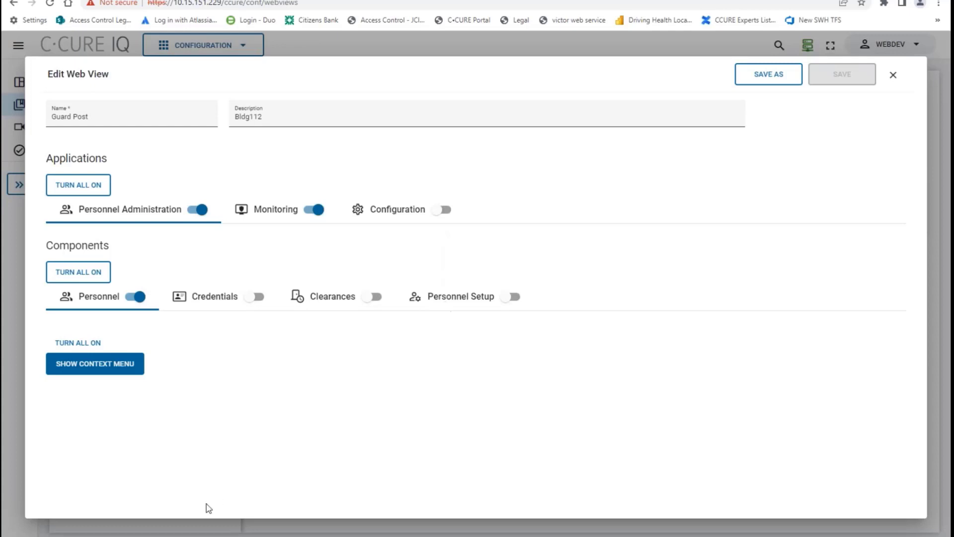
click(893, 75)
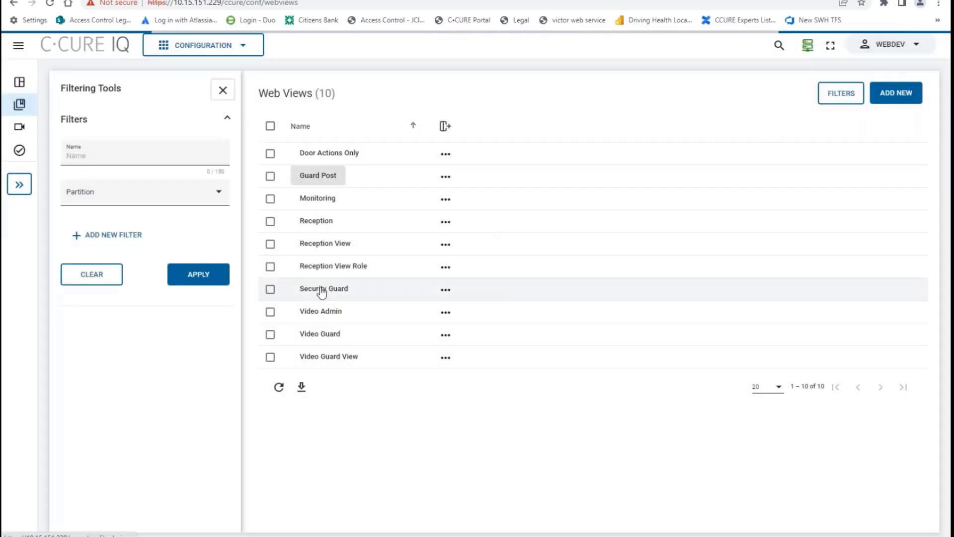
Step: Preview the Guard Post web view and open its Personnel Administration application
right_click(331, 179)
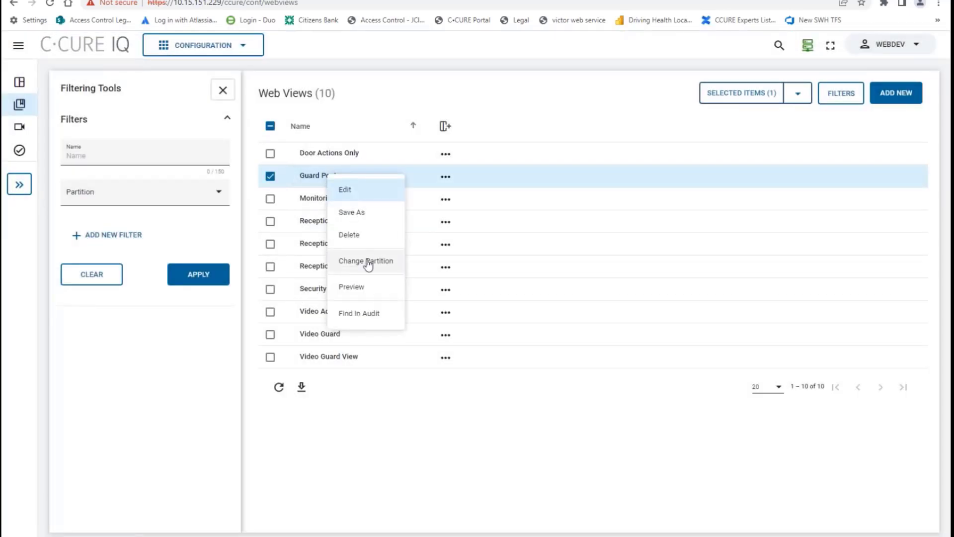
click(367, 292)
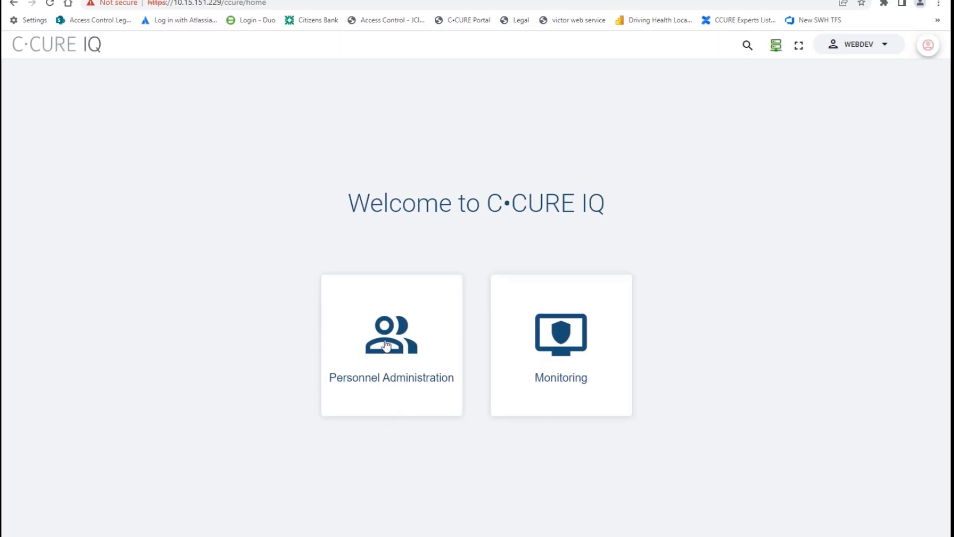
click(409, 395)
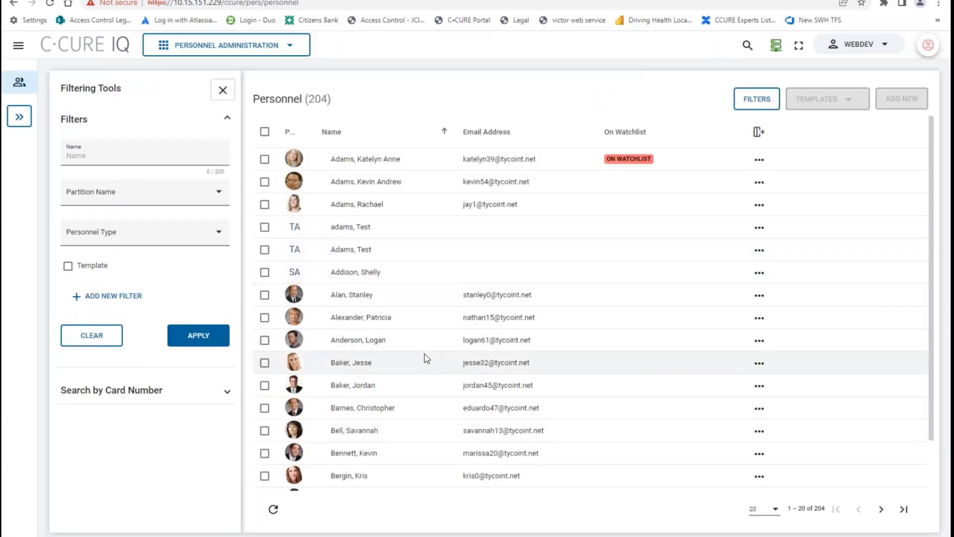
Step: Check which Actions and Visit commands the previewed role offers for the first listed person, and exit the preview
right_click(363, 164)
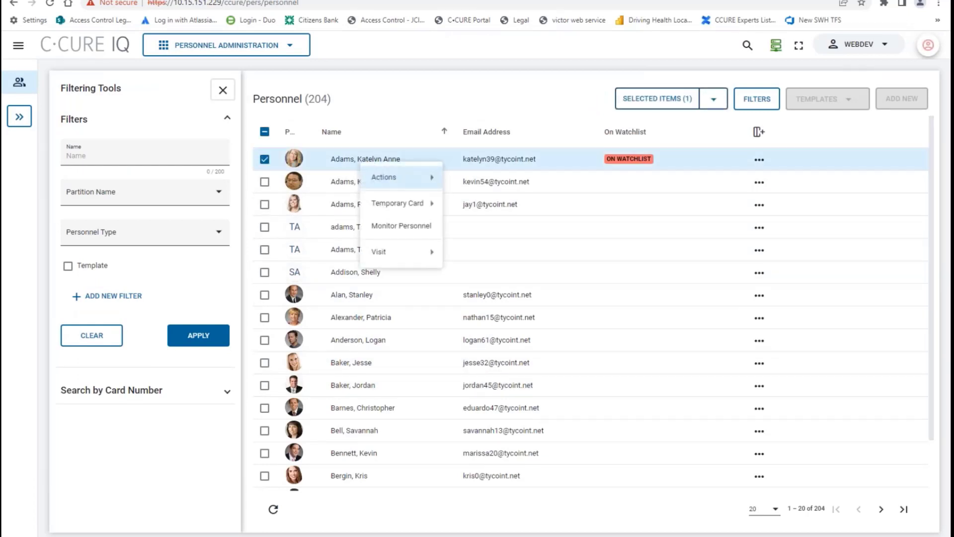
mouse_move(383, 177)
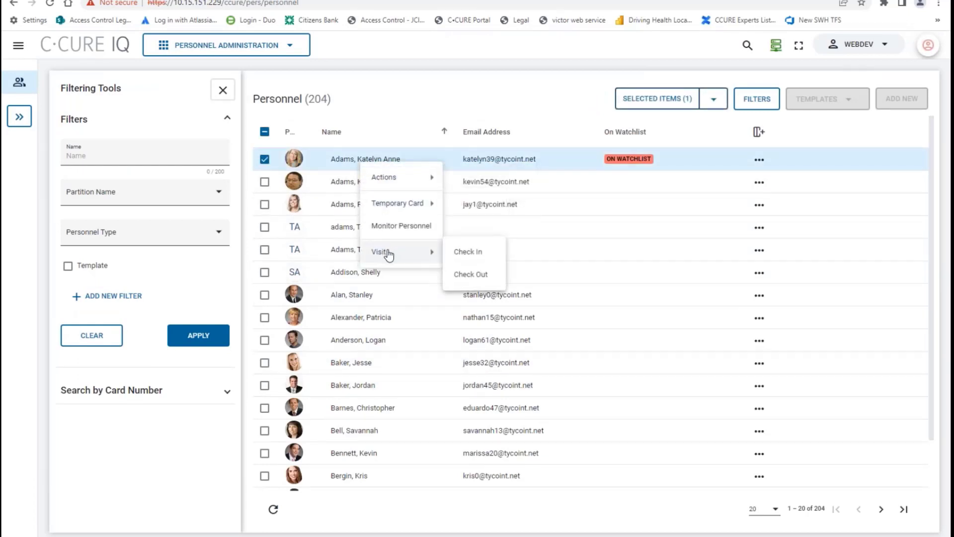
mouse_move(395, 216)
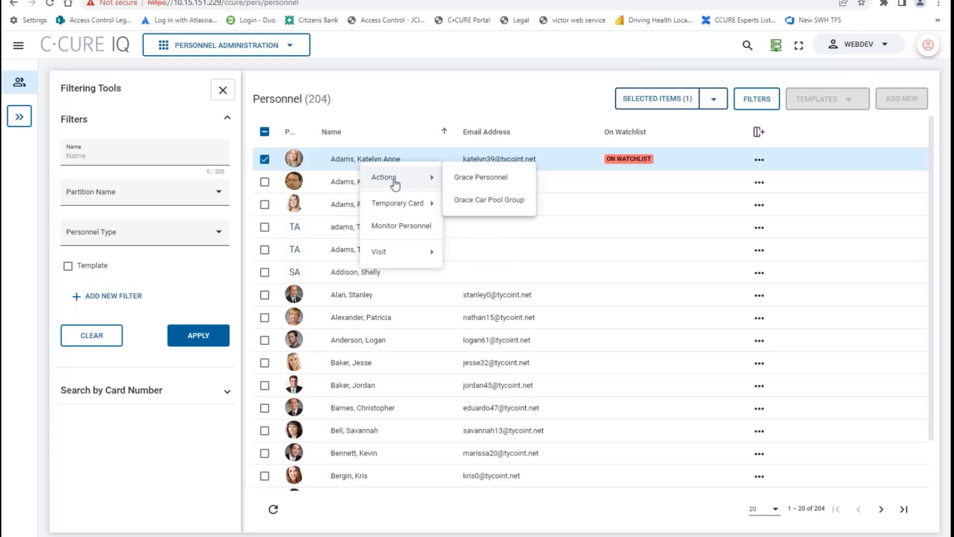
mouse_move(385, 259)
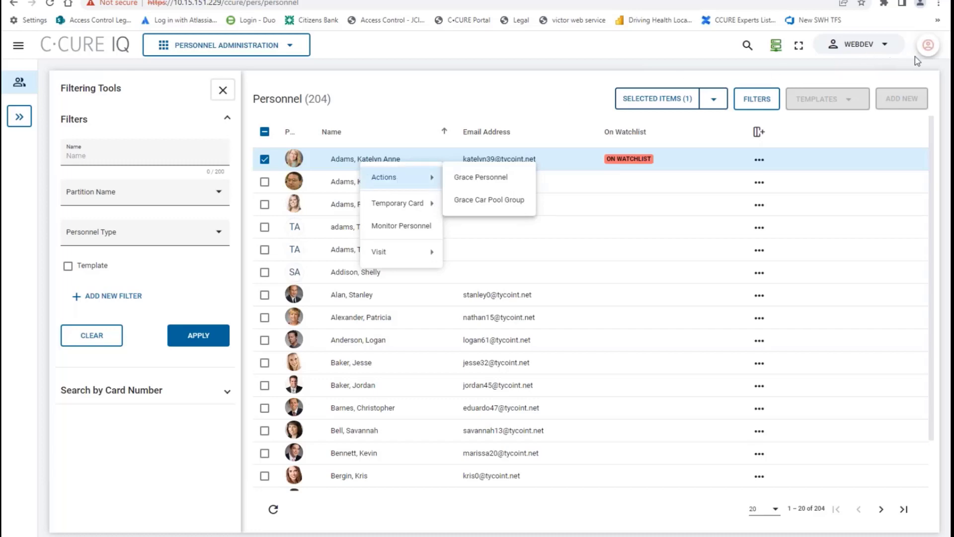
click(929, 47)
click(929, 46)
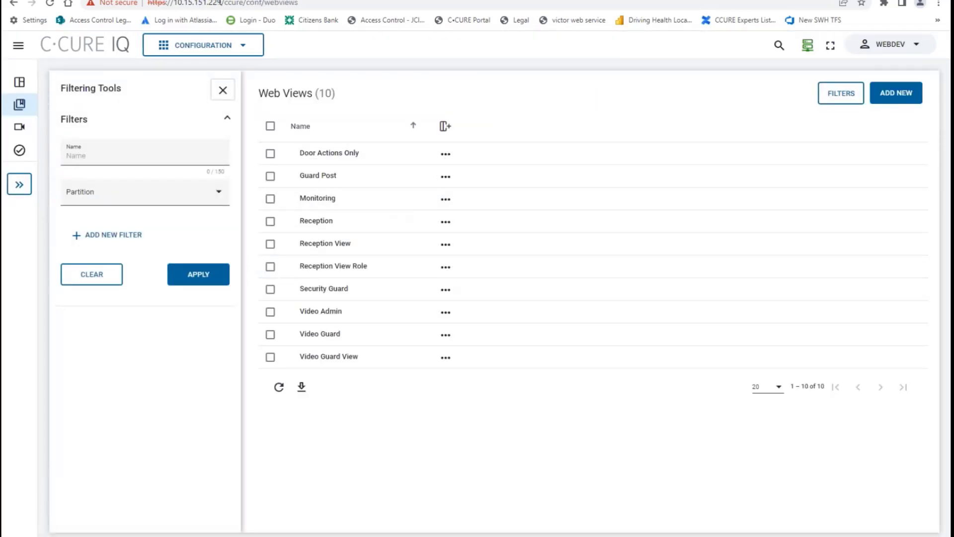
Step: Switch to the Monitoring application and load the Video Monitoring layout
click(248, 46)
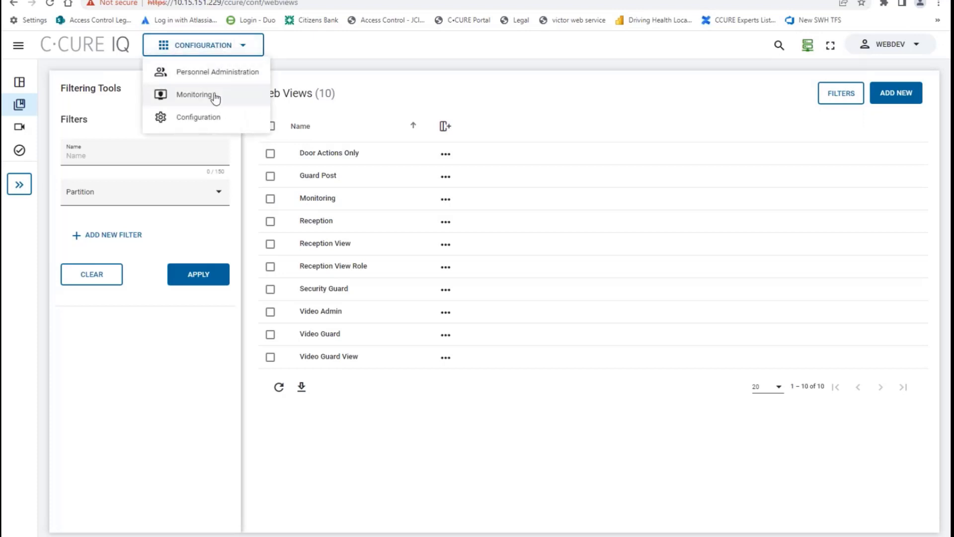
click(215, 96)
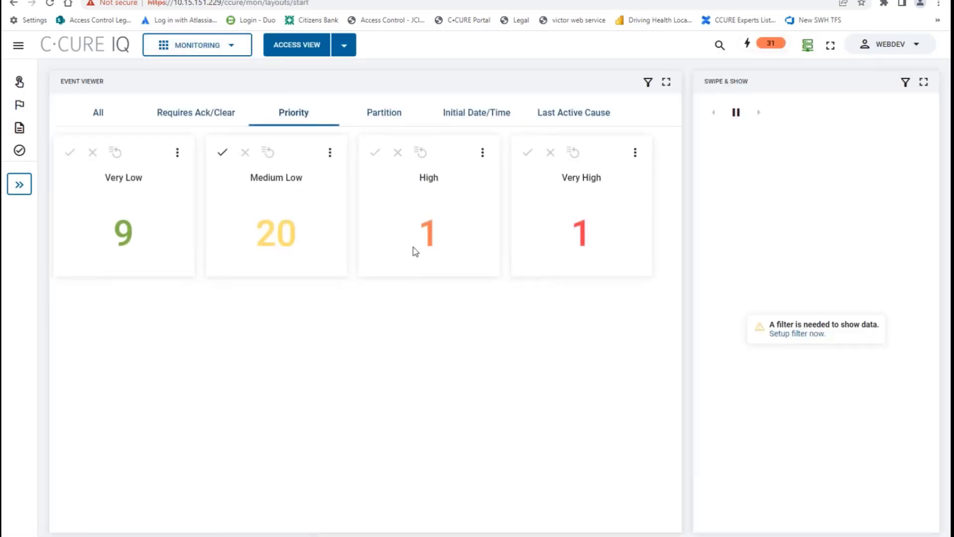
click(344, 45)
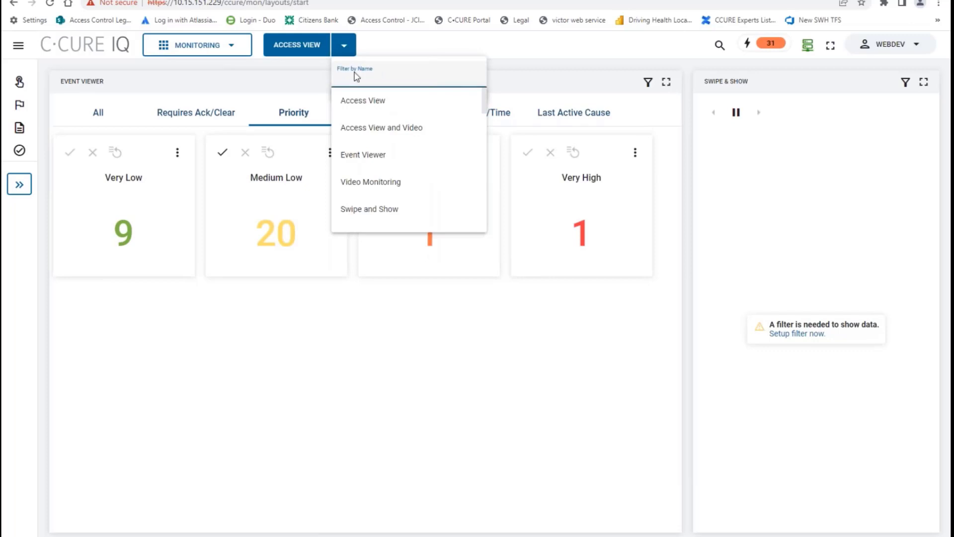
click(373, 183)
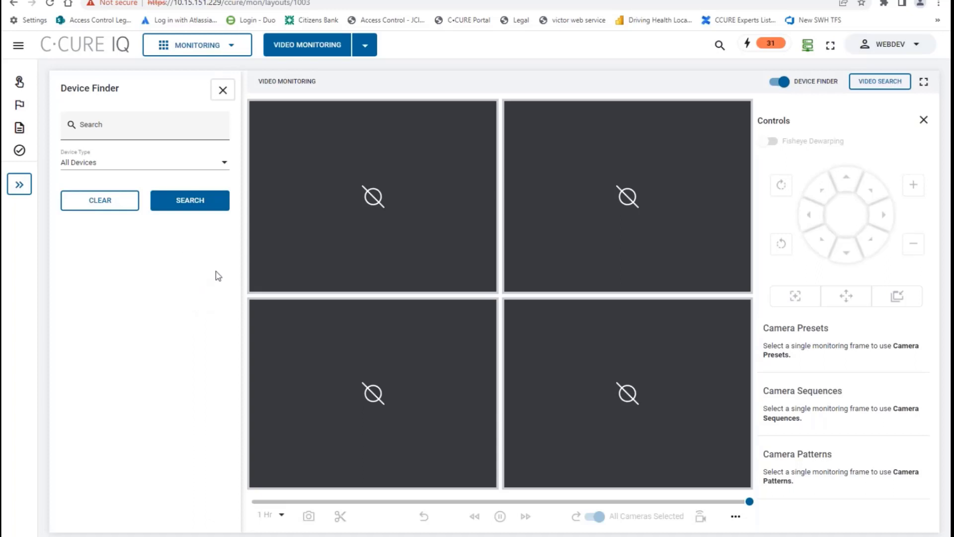
Step: Look through the available monitoring layouts and close the list, keeping Video Monitoring
click(365, 47)
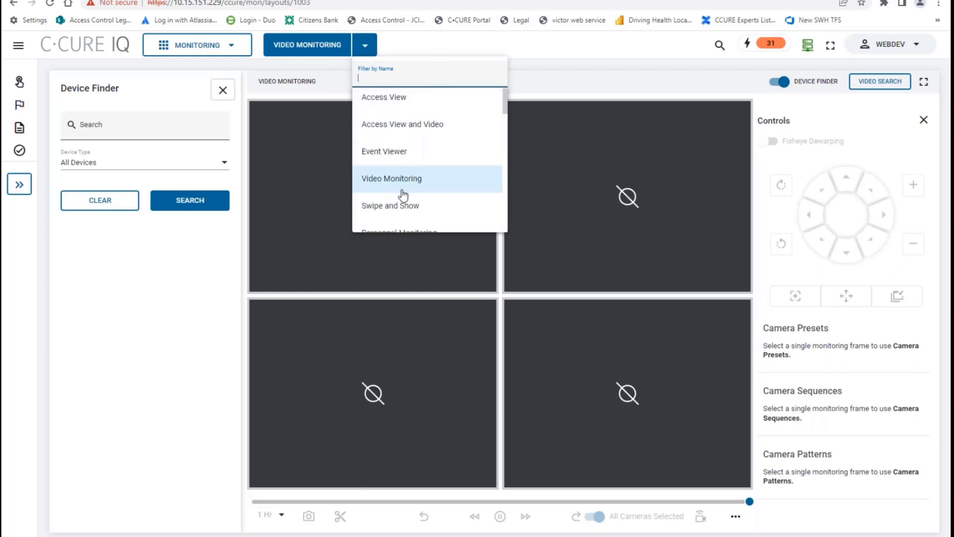
scroll(402, 194, down, 2)
scroll(401, 194, up, 2)
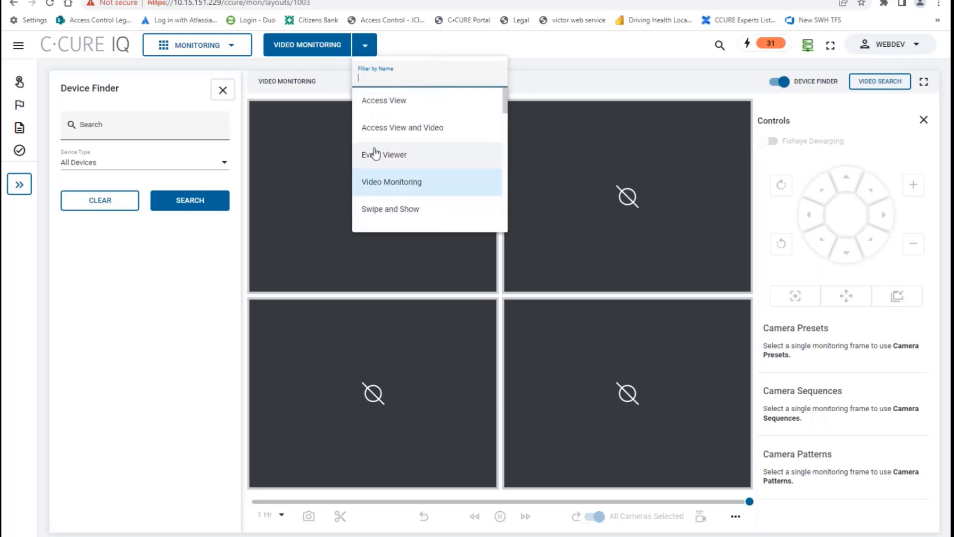
click(166, 284)
Step: Filter the Device Finder to the Cameras device type and run the search
click(110, 168)
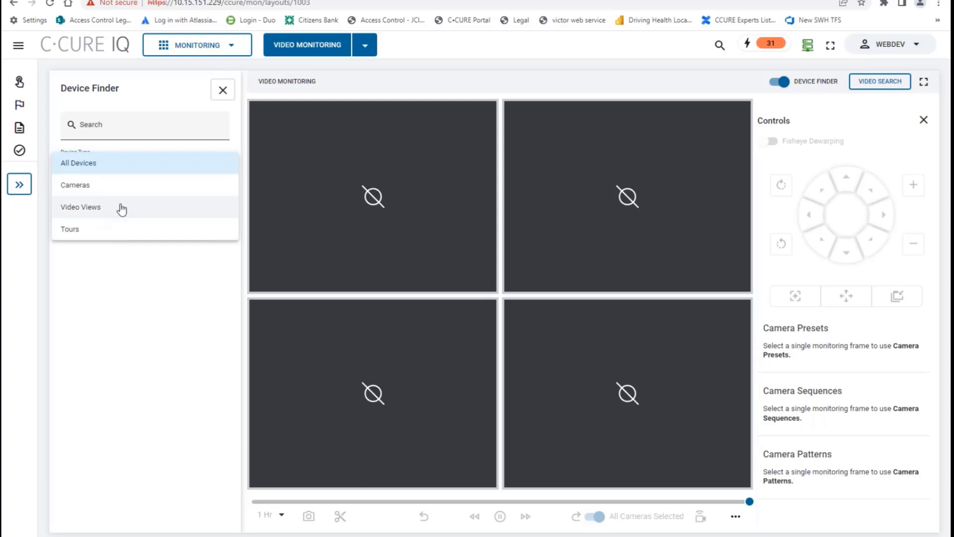
click(96, 186)
click(181, 208)
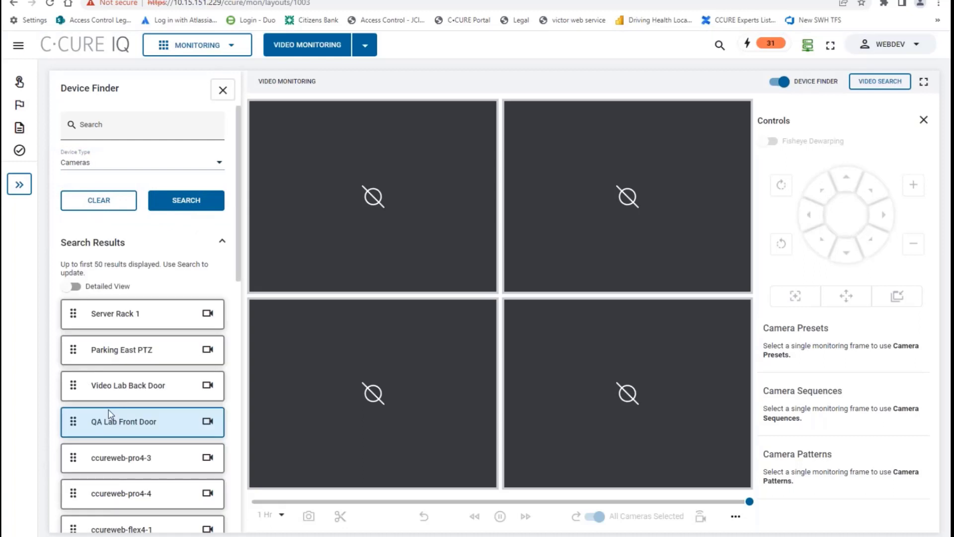
Step: Try to show Parking East PTZ, QA Lab Front Door and ccureweb-flex4-1 in the first three video panes, and reload the page
drag(104, 354, 324, 217)
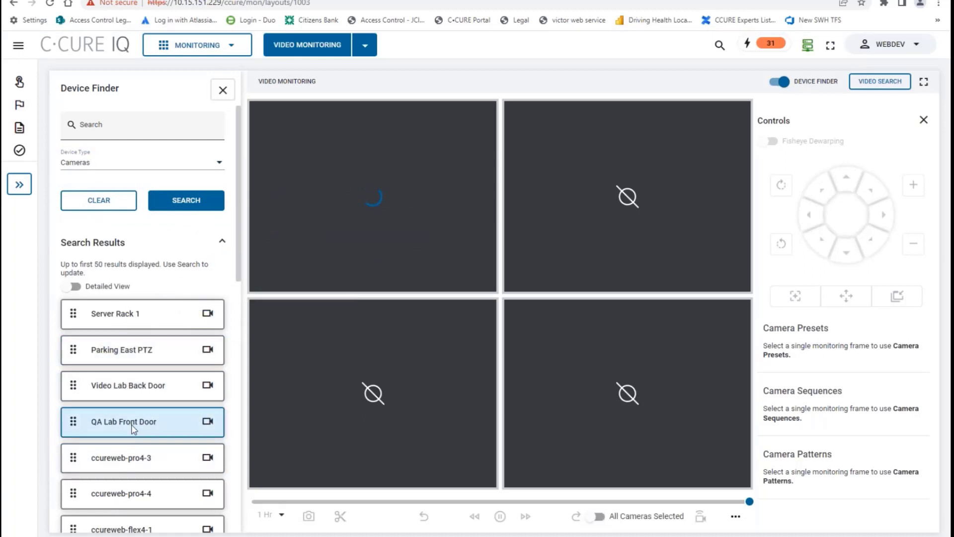
drag(132, 424, 616, 205)
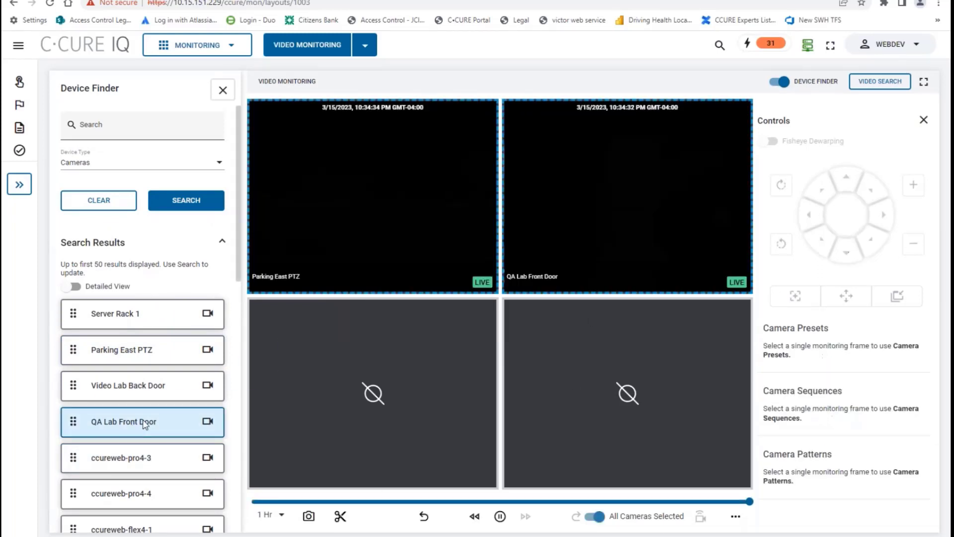
scroll(145, 425, down, 2)
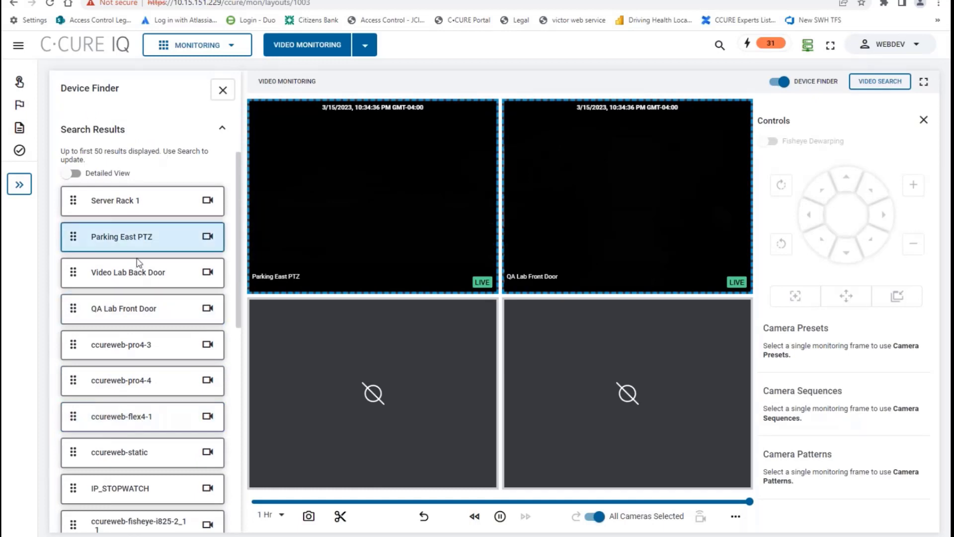
scroll(154, 434, down, 2)
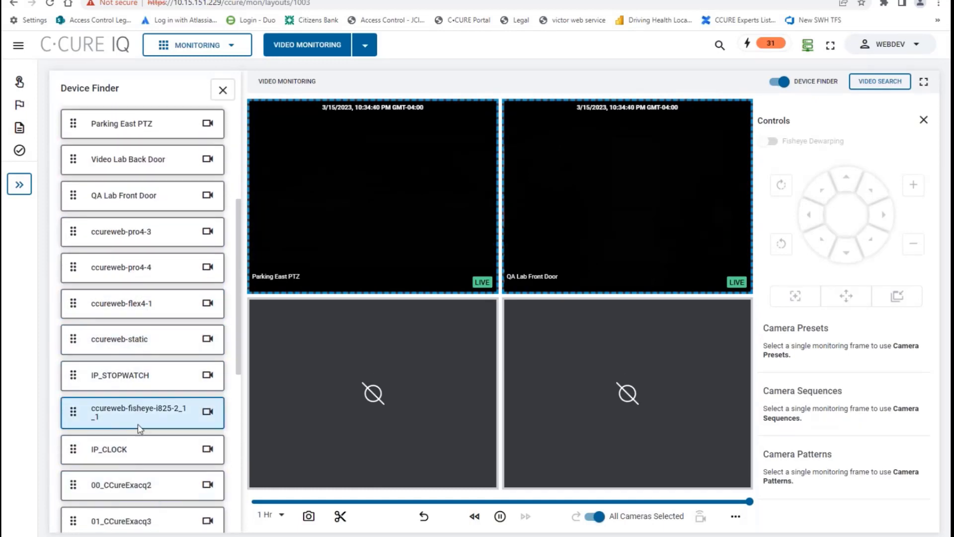
drag(138, 305, 368, 370)
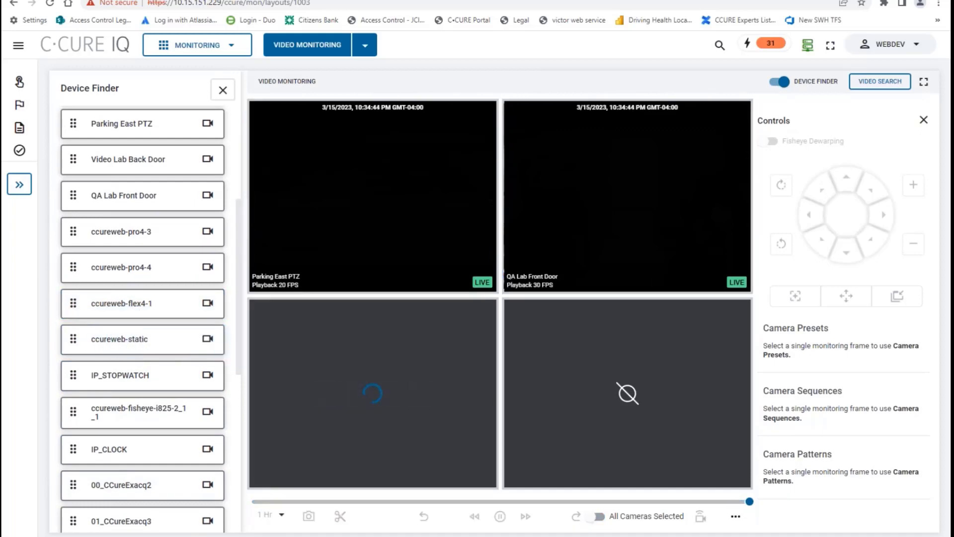
mouse_move(346, 536)
click(50, 4)
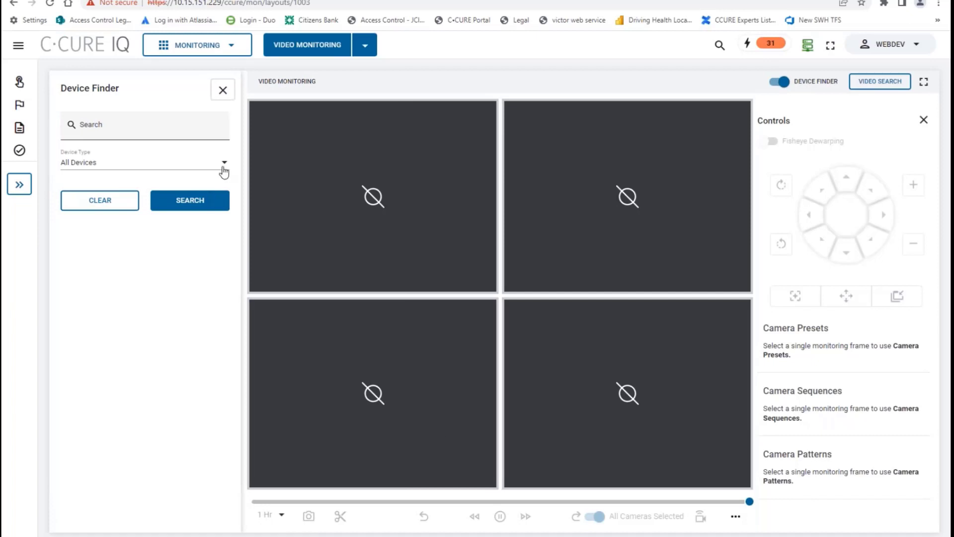
Step: Search for cameras and show Video Lab Back Door, Parking East PTZ and ccureweb-flex4-1 in the first three video panes
click(223, 172)
click(107, 183)
click(201, 207)
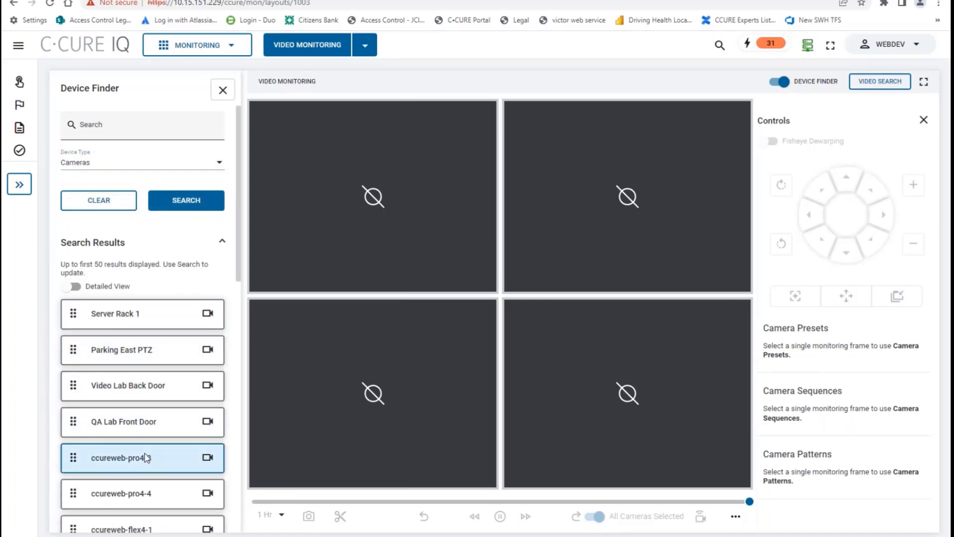
drag(140, 389, 299, 236)
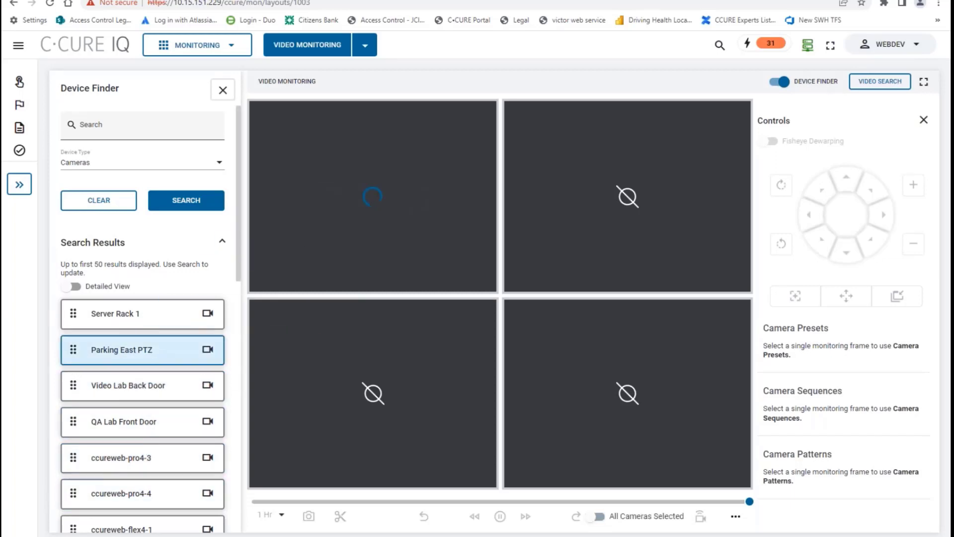
drag(140, 350, 622, 196)
scroll(164, 463, down, 1)
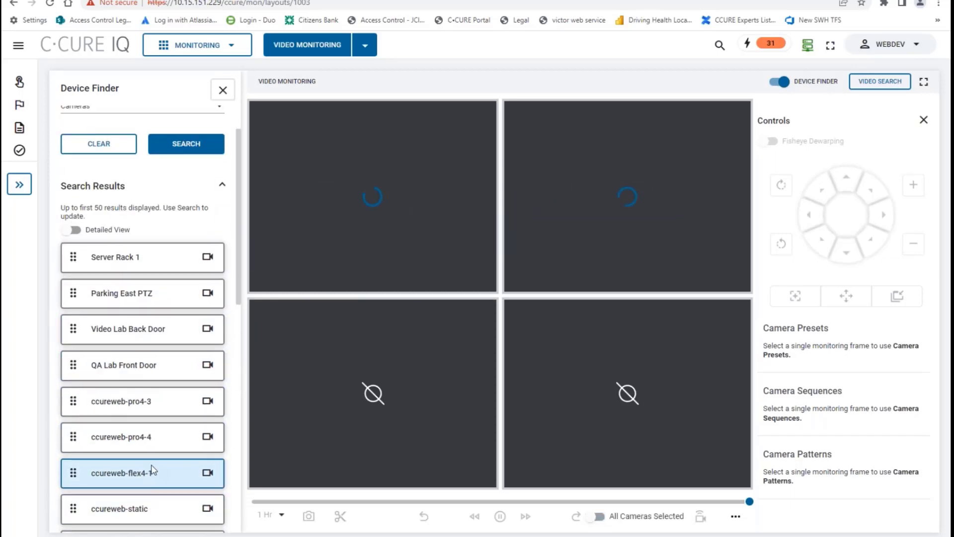
drag(151, 469, 378, 382)
mouse_move(402, 532)
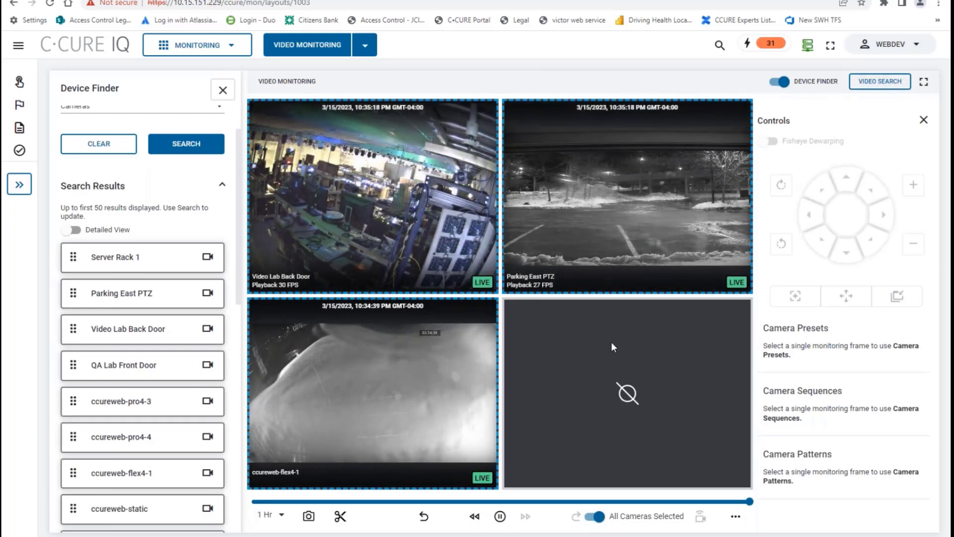
Step: Set the playback timeline to 12 Hr and rewind all the cameras to about 1:46 PM
mouse_move(598, 204)
click(271, 516)
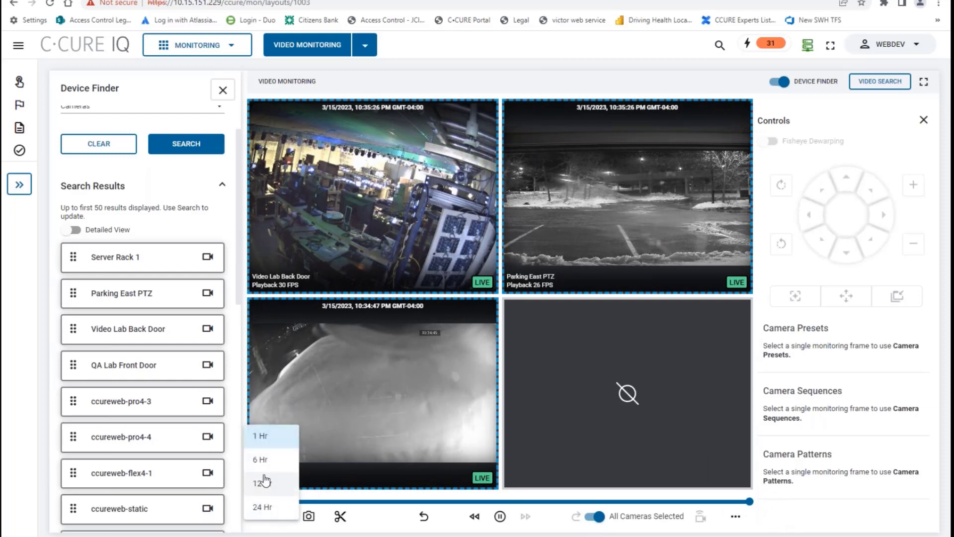
click(265, 484)
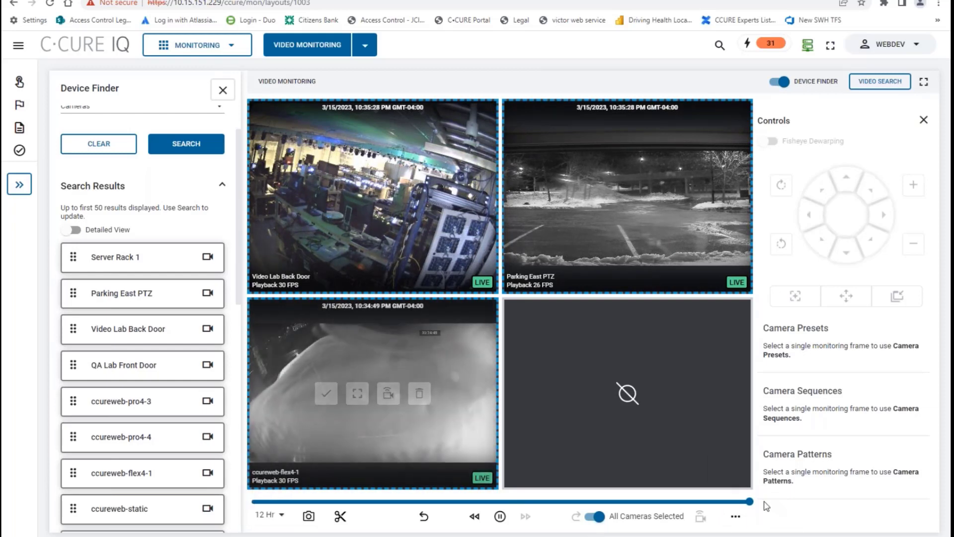
drag(750, 504, 385, 503)
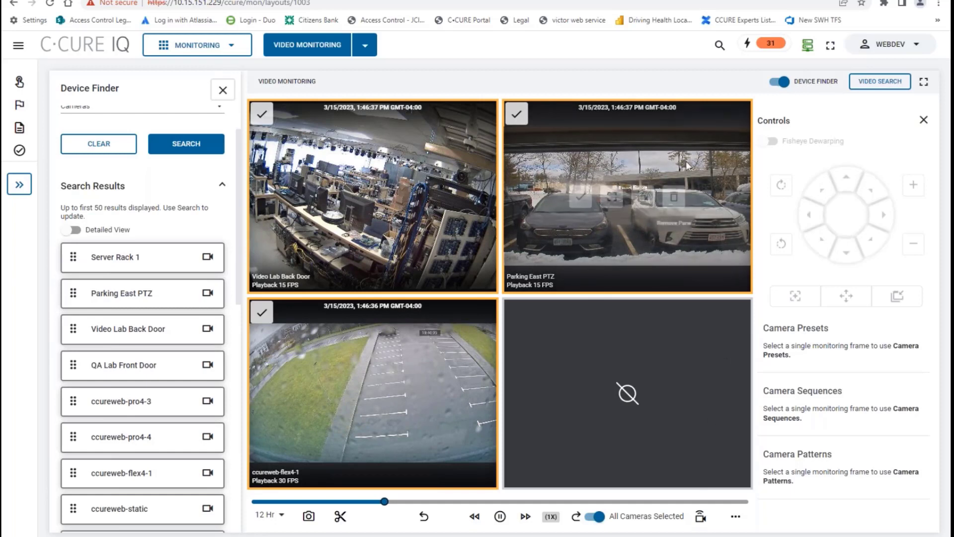
Step: Open Video Search with the three monitored cameras and set the search type to Object Detection
click(876, 84)
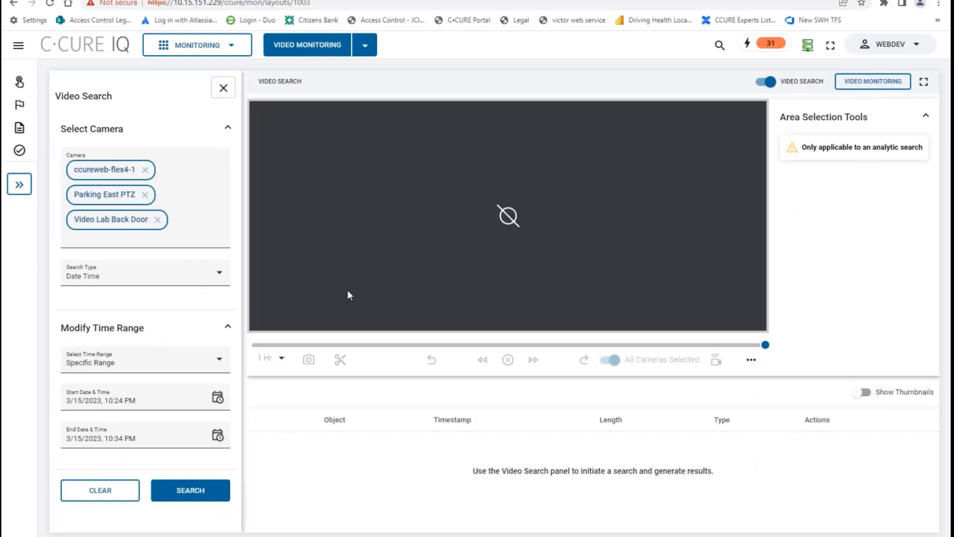
click(152, 275)
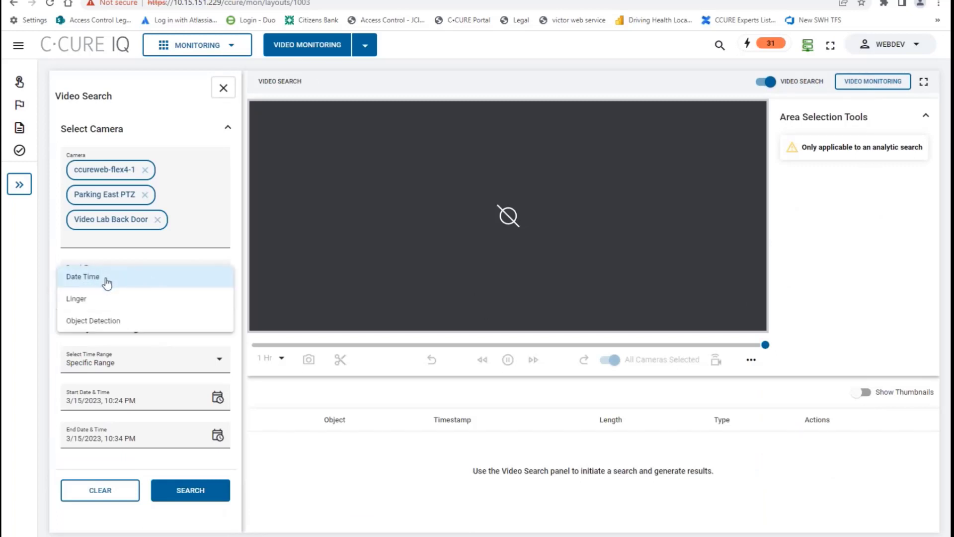
click(126, 326)
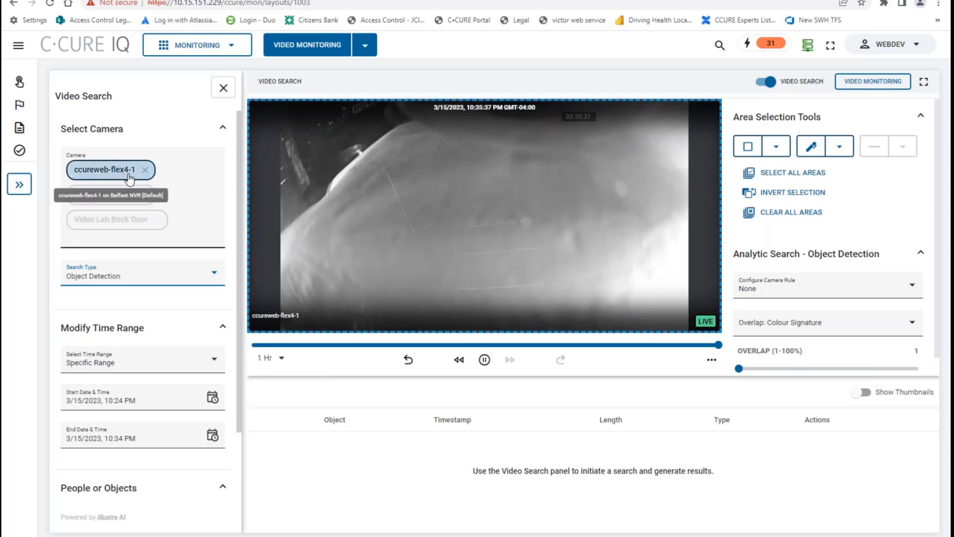
Step: Set the start of the search time range to 3/14/2023, 10:24 PM
scroll(228, 191, down, 3)
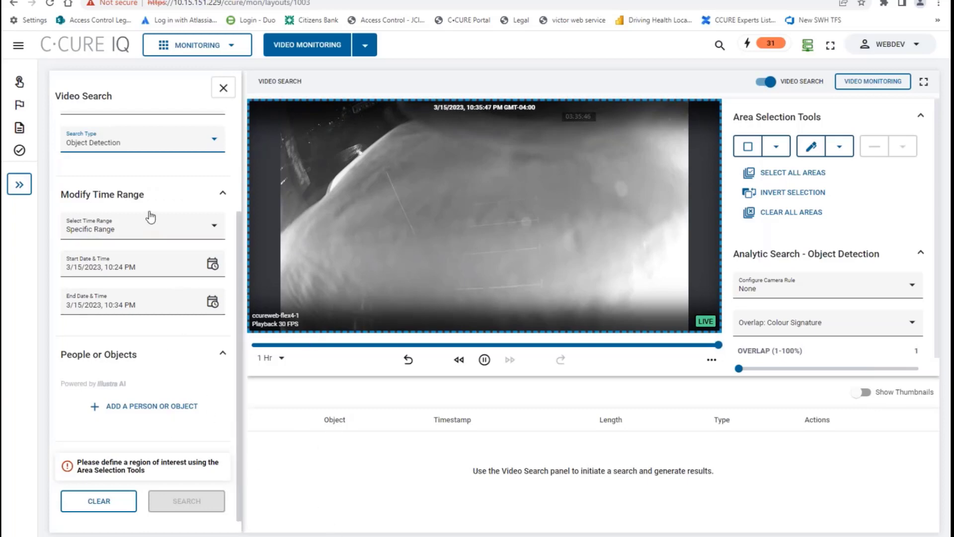
scroll(151, 217, up, 1)
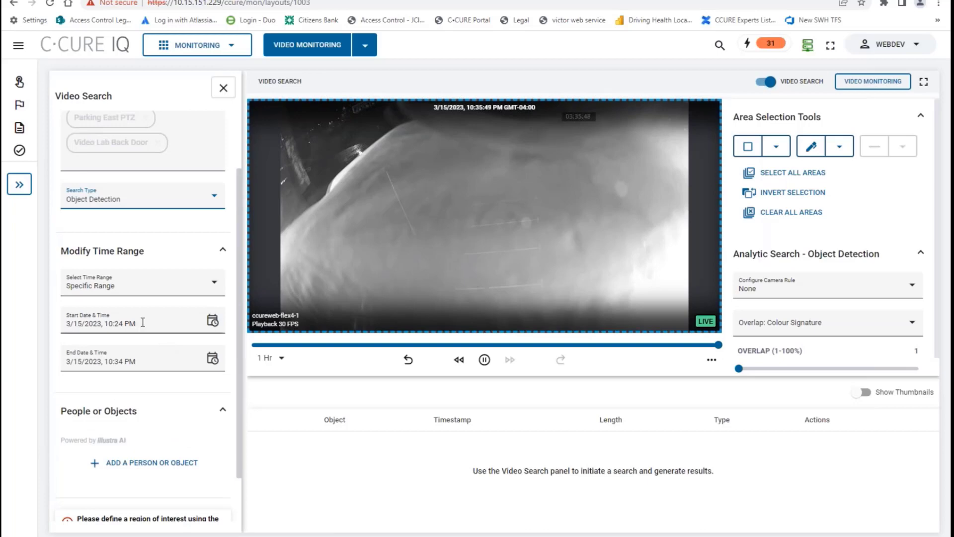
click(213, 319)
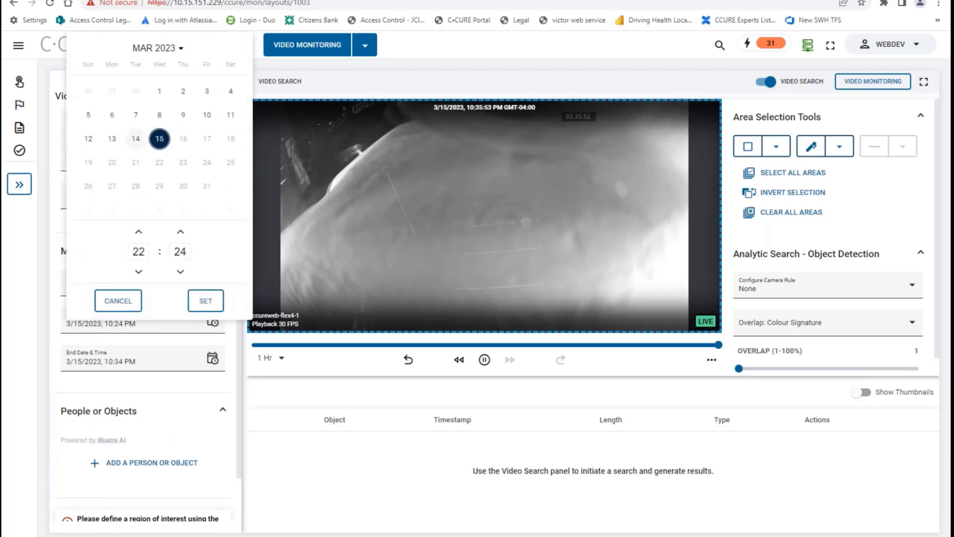
click(134, 144)
click(205, 300)
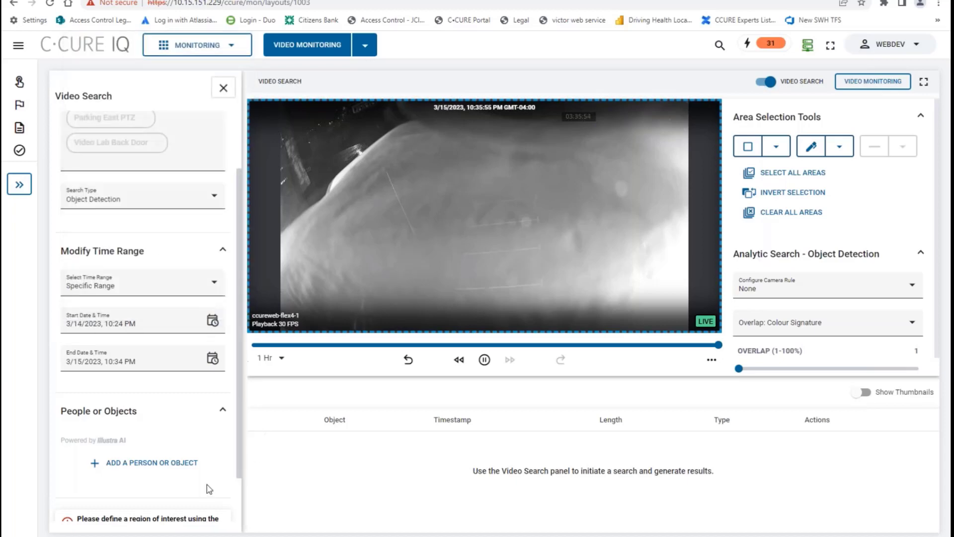
Step: Add a Car with the Color property set to Black as an object to search for
scroll(152, 434, down, 2)
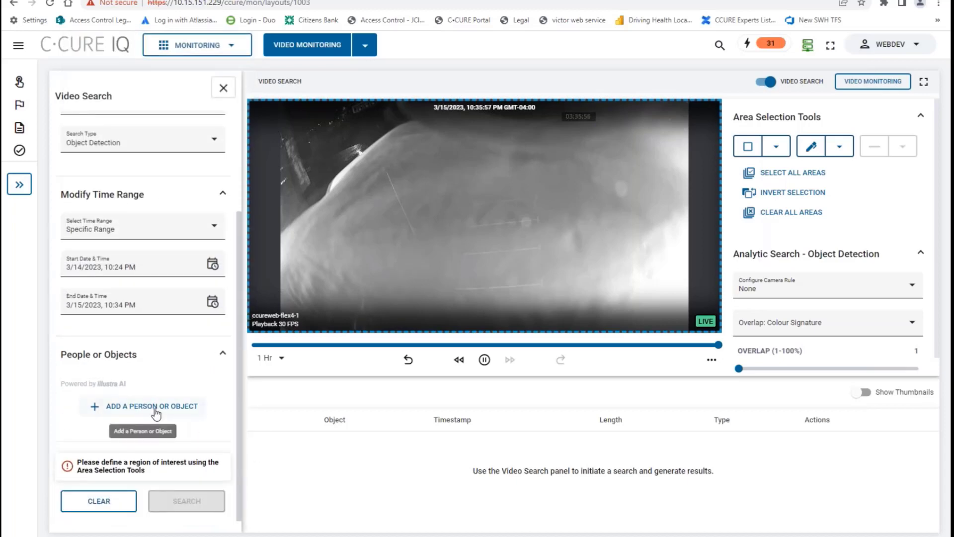
click(155, 407)
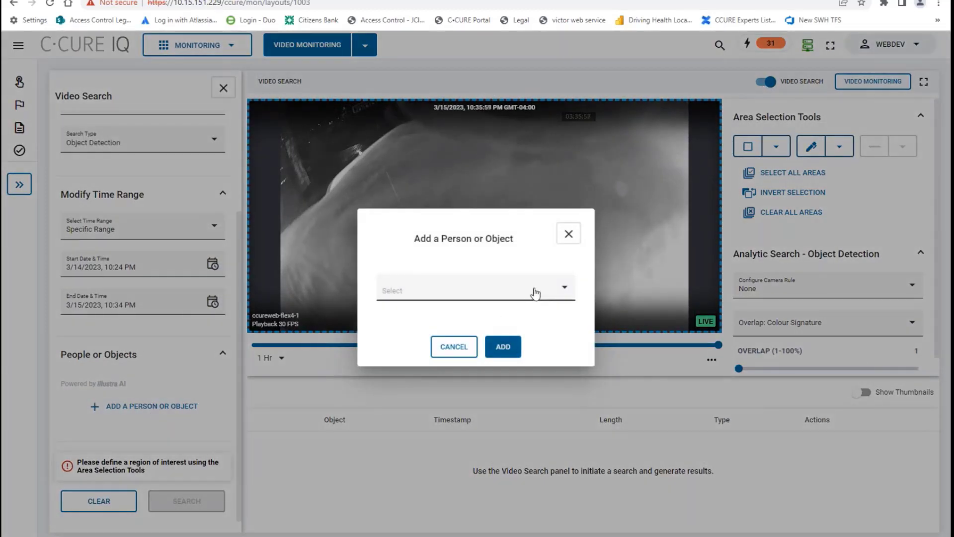
click(535, 293)
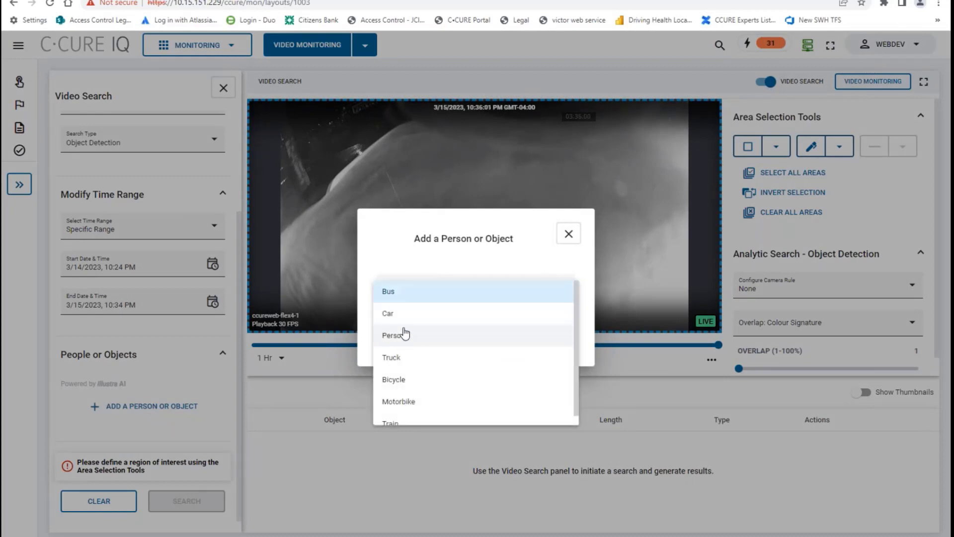
scroll(408, 400, down, 1)
scroll(410, 368, up, 1)
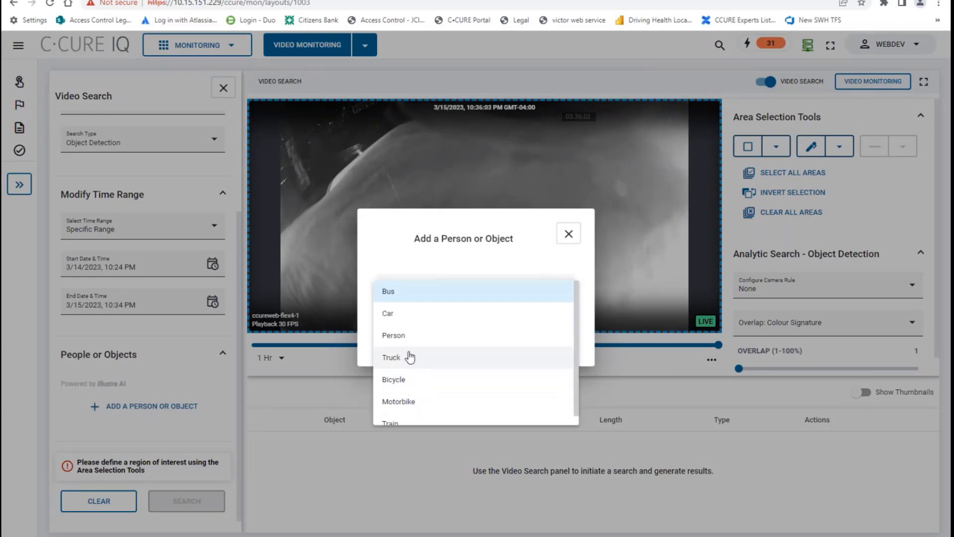
click(400, 321)
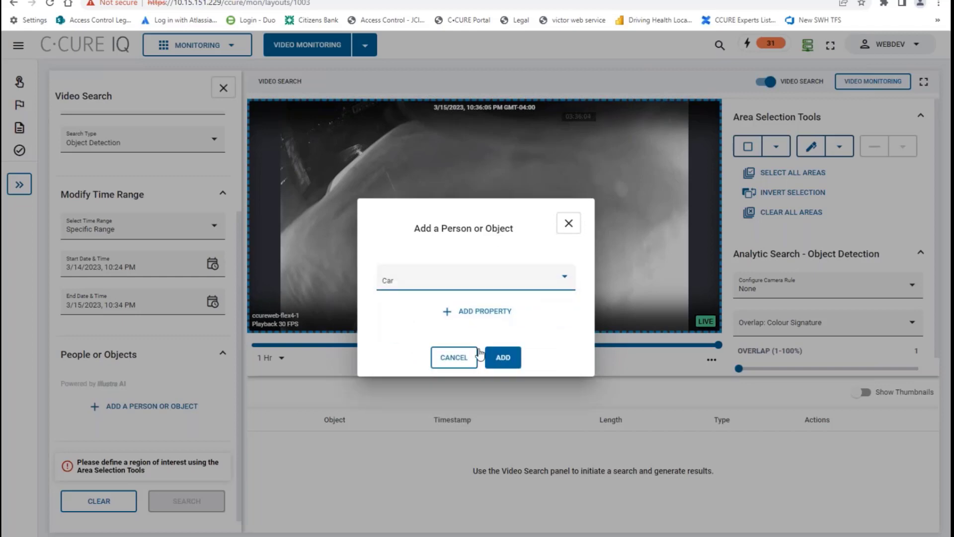
click(473, 314)
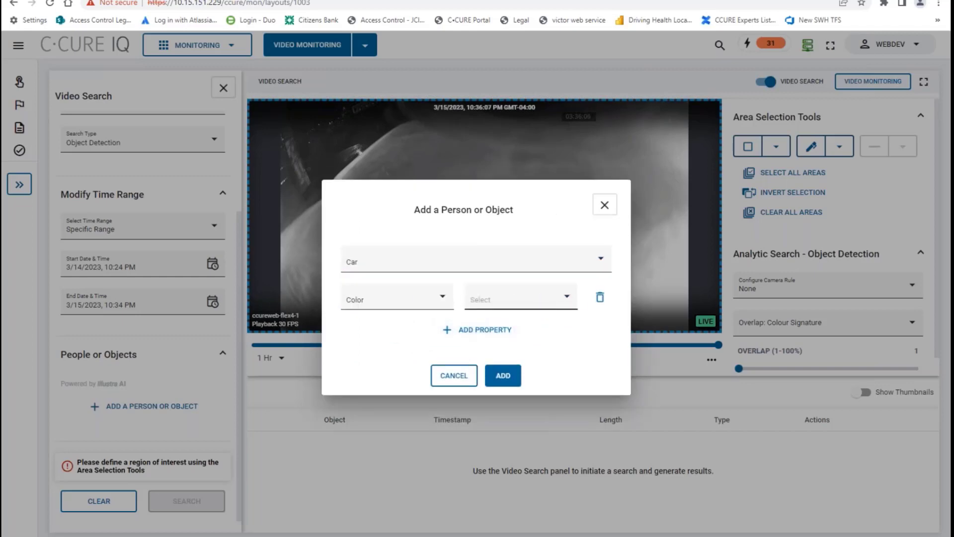
click(563, 301)
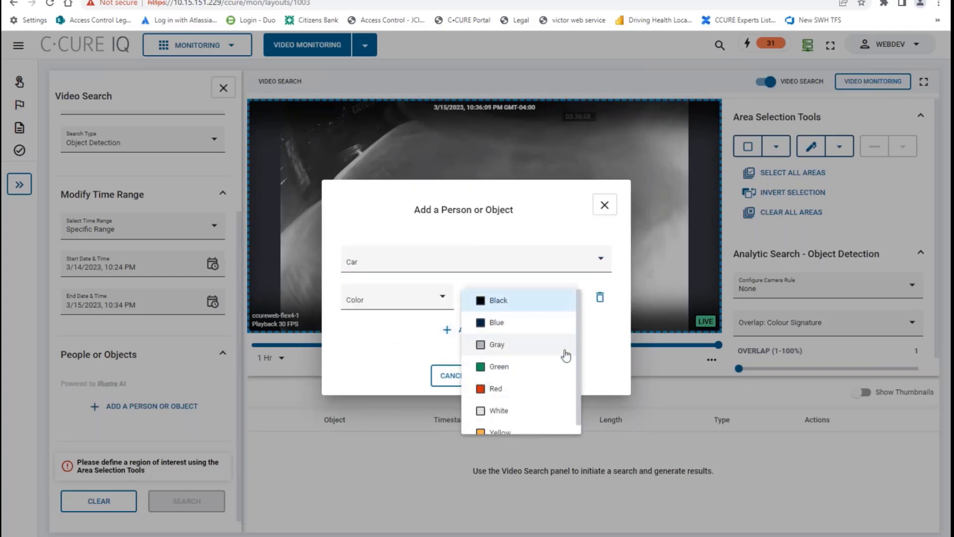
click(501, 301)
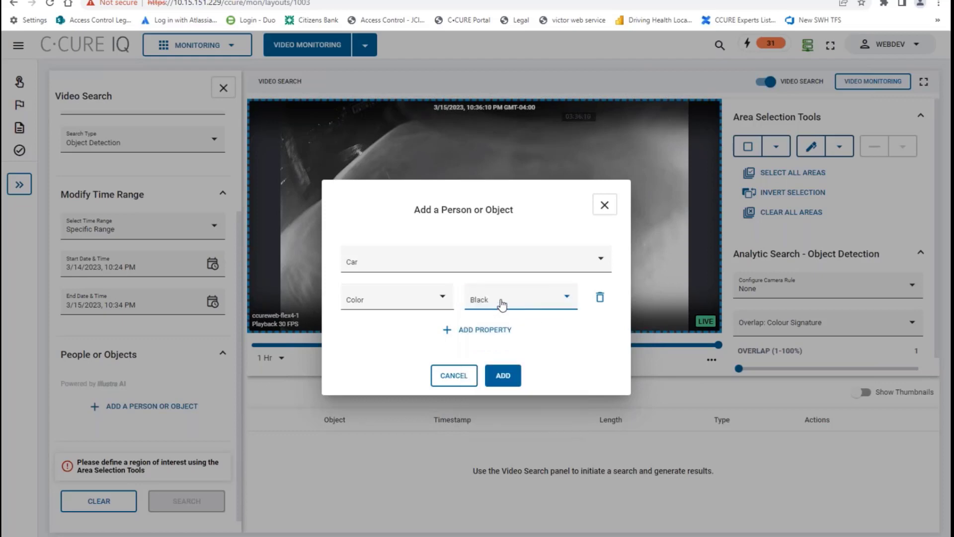
click(503, 378)
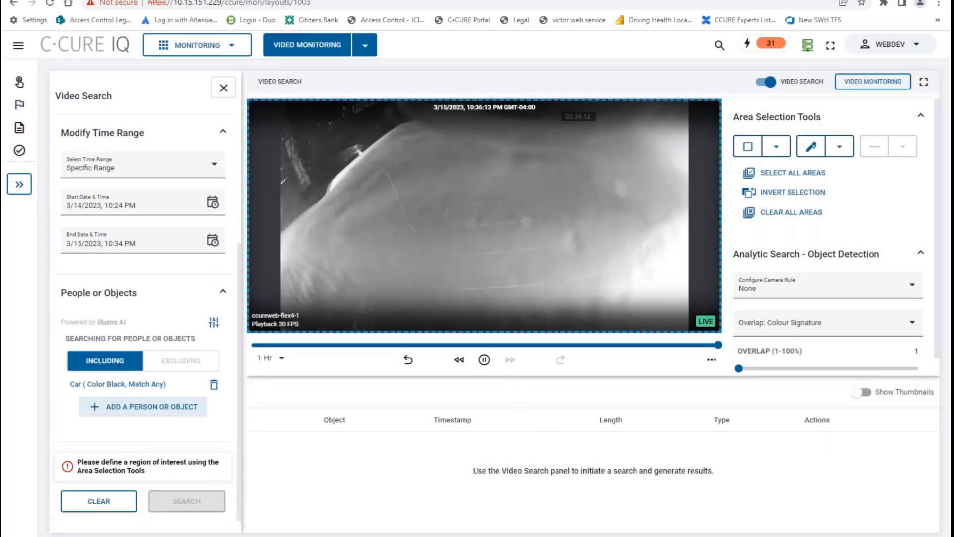
Step: Mark a rectangular region of interest, extend it to the whole ccureweb-flex4-1 view, and run the search
drag(404, 148, 661, 325)
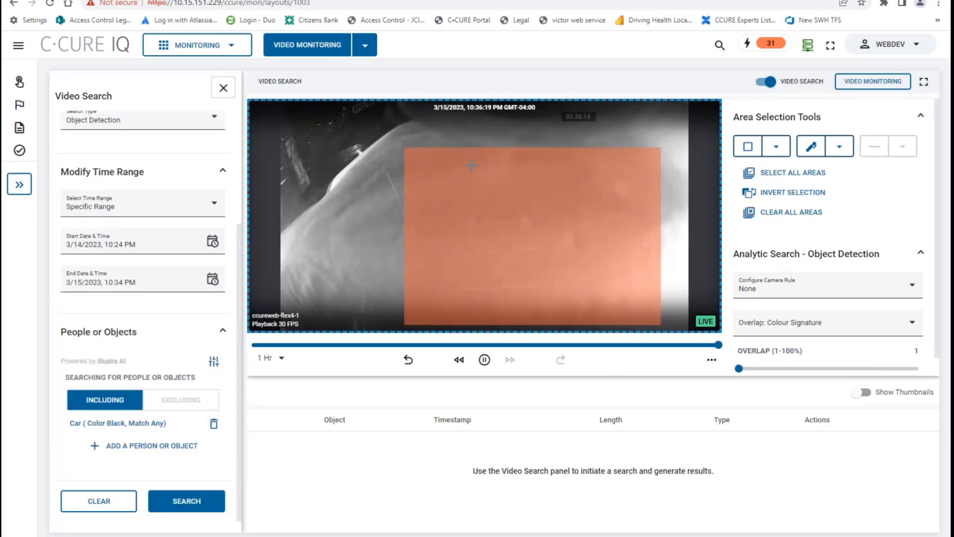
click(775, 174)
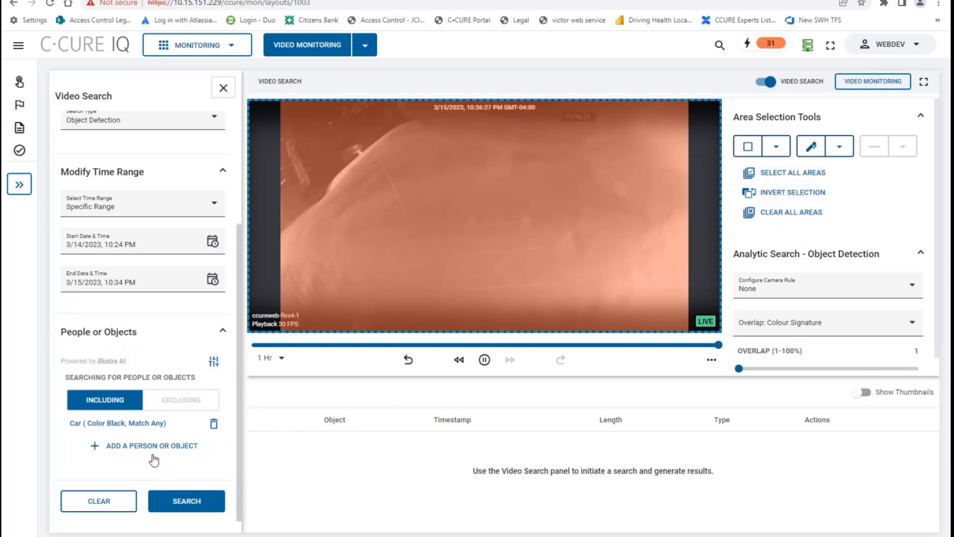
click(180, 502)
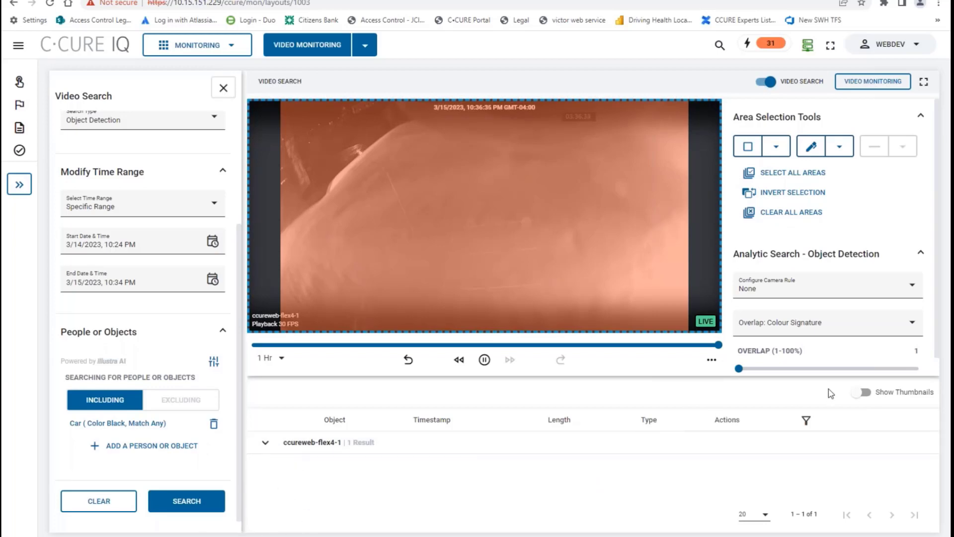
Step: Show thumbnails in the search results, expand the ccureweb-flex4-1 group and play the black car clip
click(857, 392)
click(287, 444)
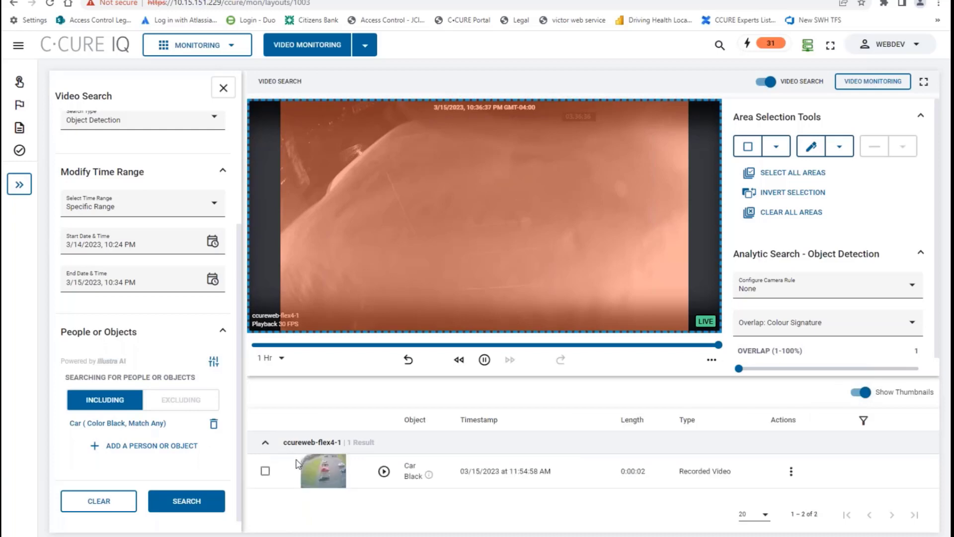
click(384, 472)
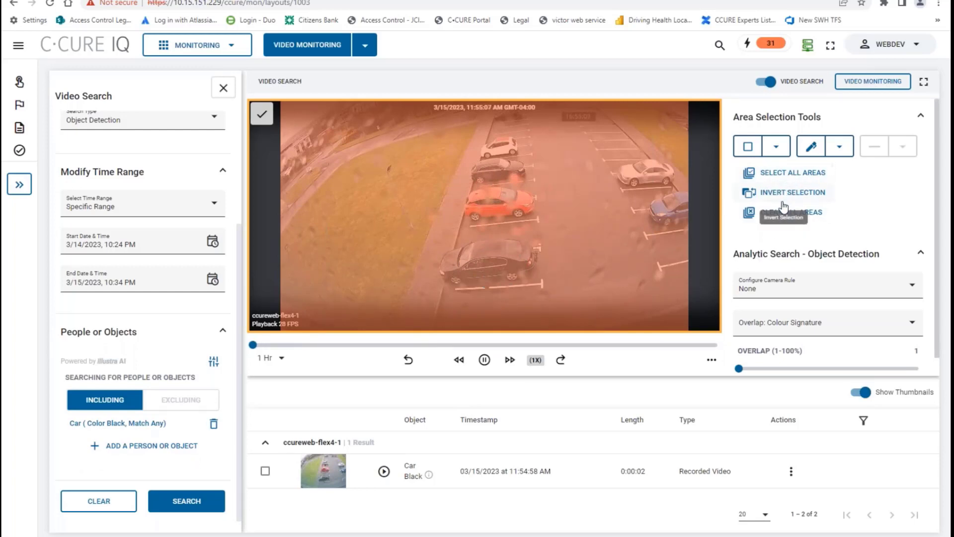
Step: Clear all selected areas and draw a rectangular region of interest over the parked cars and the lane beside them
click(795, 213)
click(748, 146)
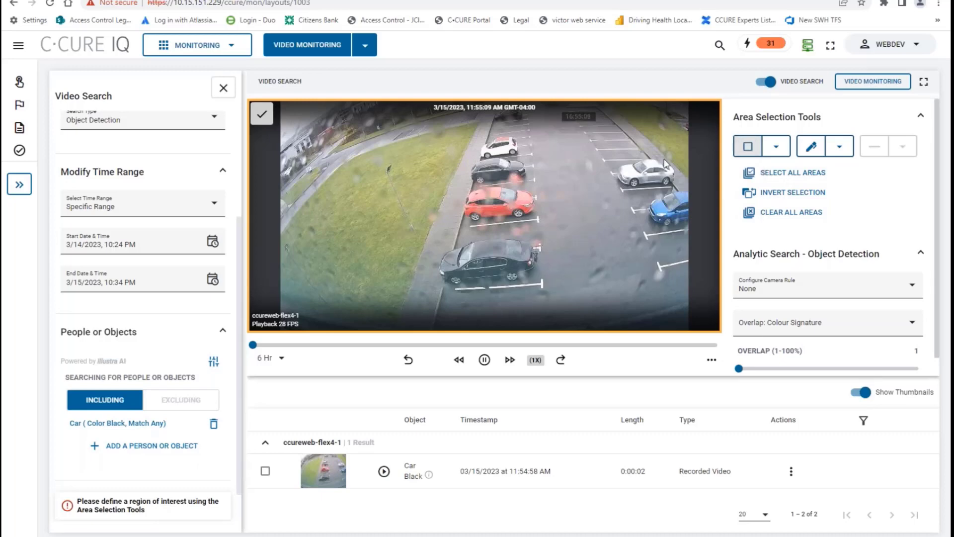
mouse_move(446, 148)
mouse_down()
mouse_move(515, 280)
mouse_move(649, 304)
mouse_move(649, 319)
mouse_up()
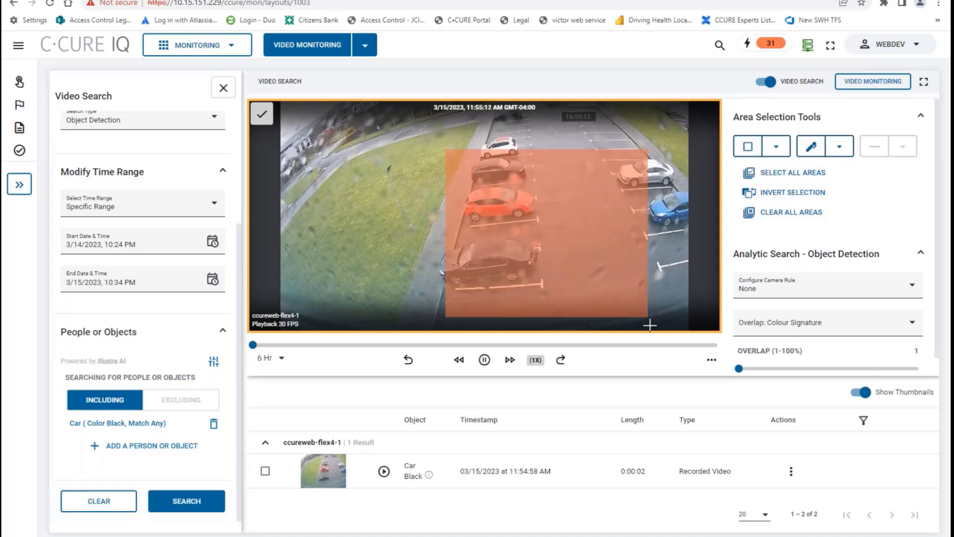
Step: Add Person as a second object to search for, and run the search again
click(144, 445)
click(409, 298)
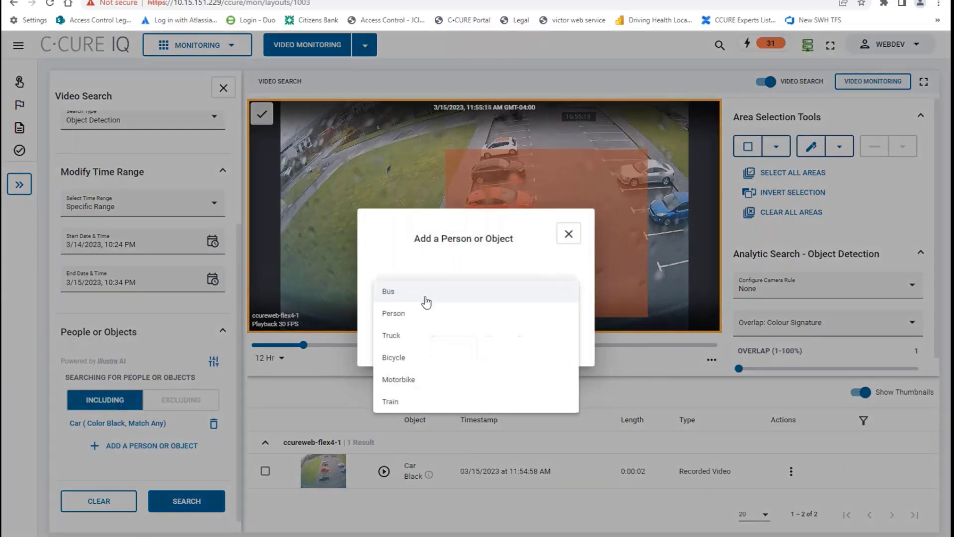
click(404, 316)
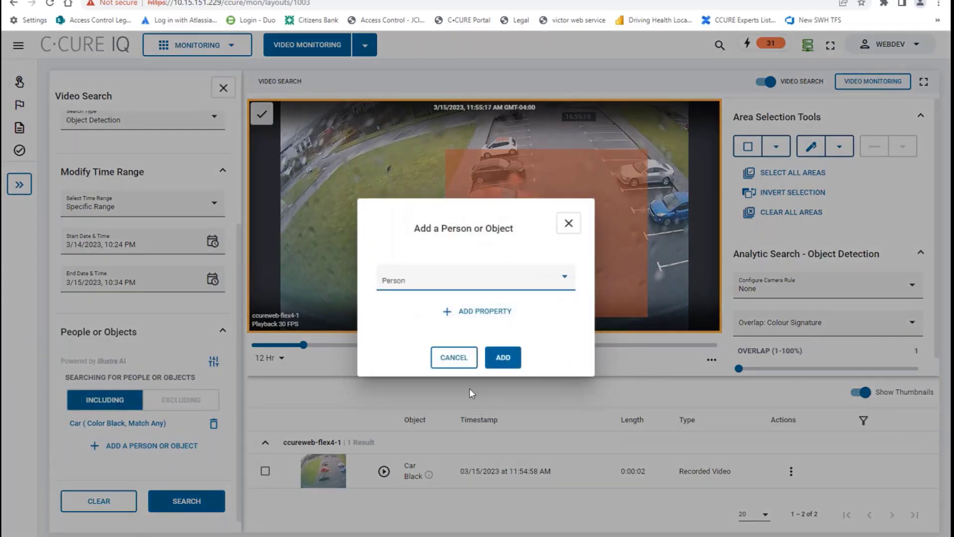
click(503, 356)
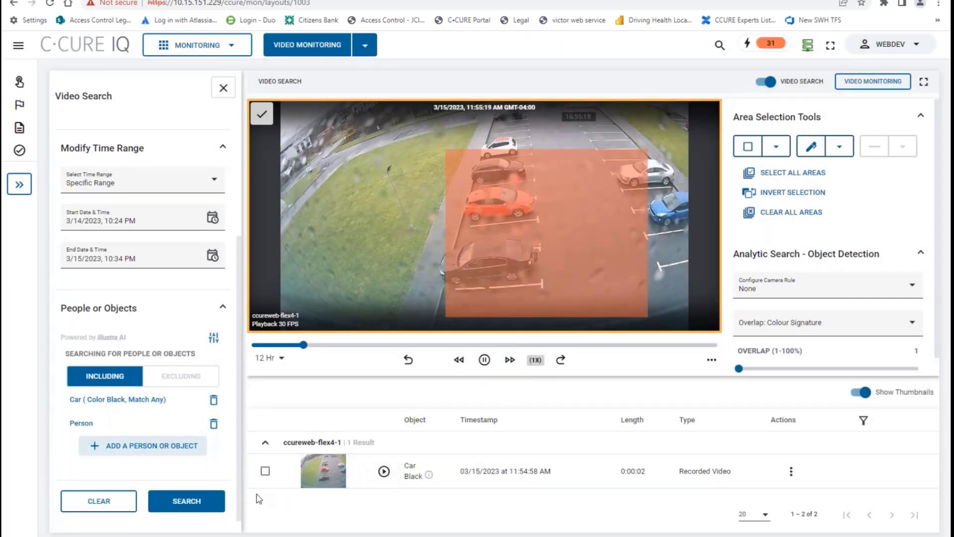
click(191, 503)
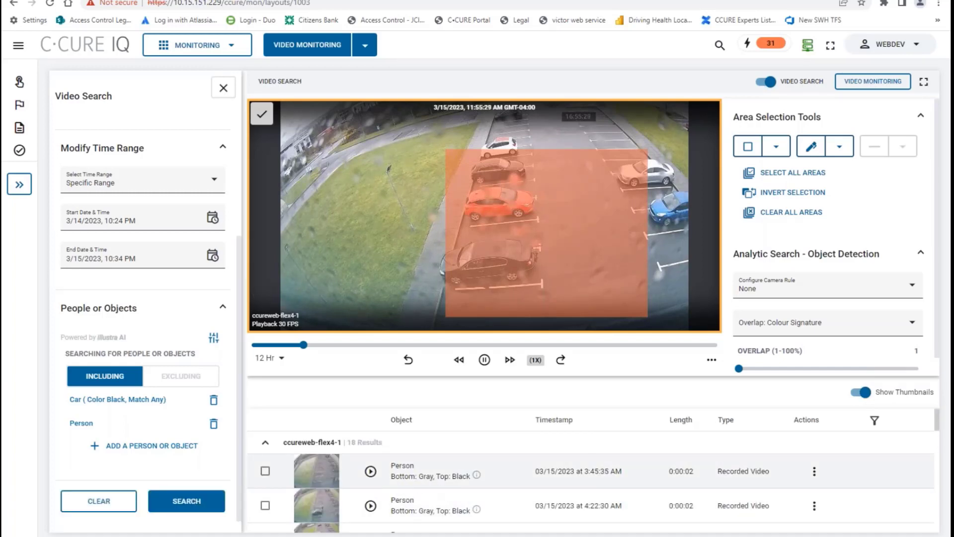
Step: Play the person clip from 4:22:30 AM and review the People or Objects filters available for the results
click(371, 507)
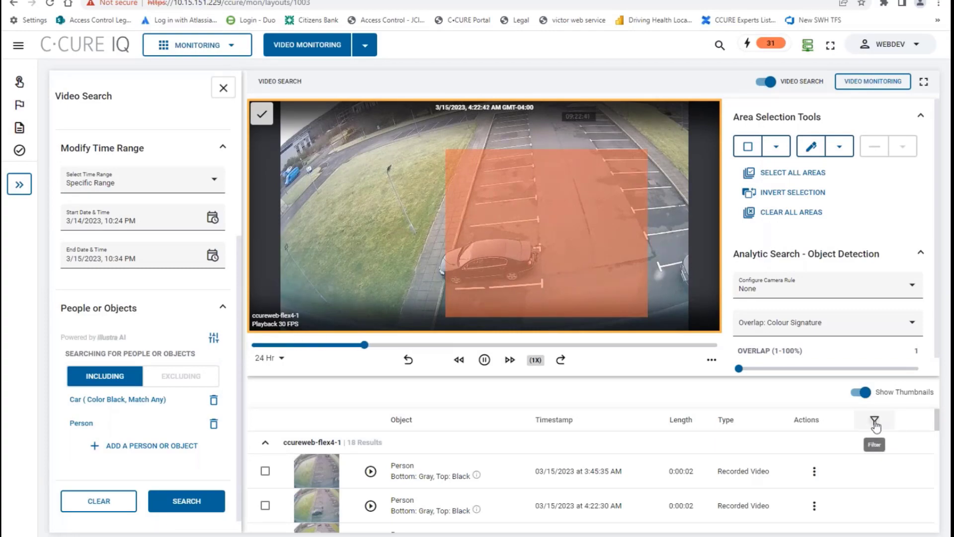
click(874, 423)
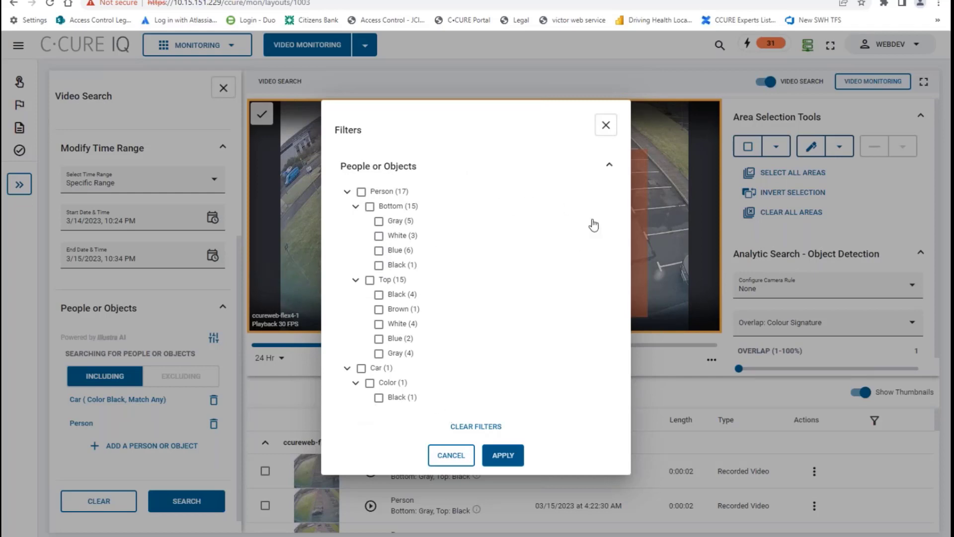
click(605, 128)
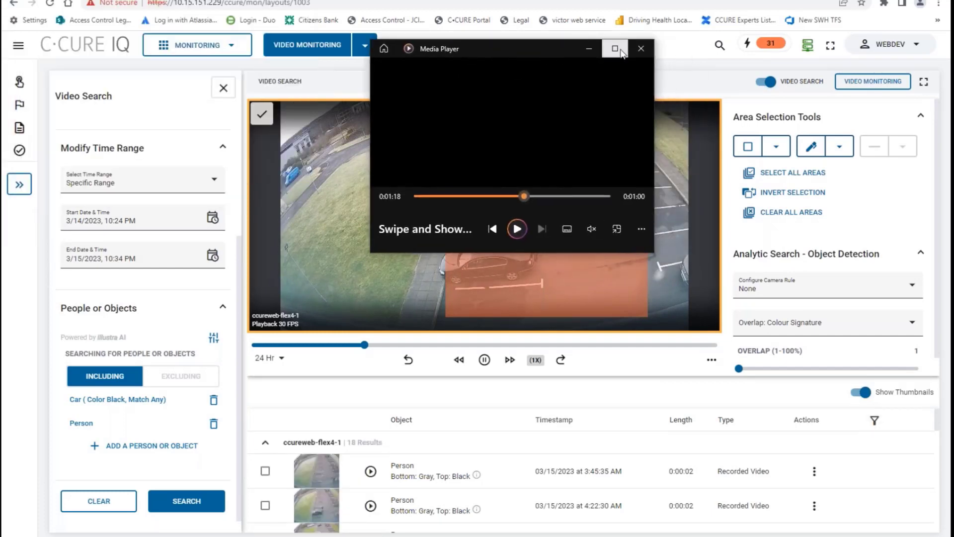
Step: Switch to Media Player, maximize it, and play the Swipe and Show (Audio) video until 2:02, pausing it there
click(615, 49)
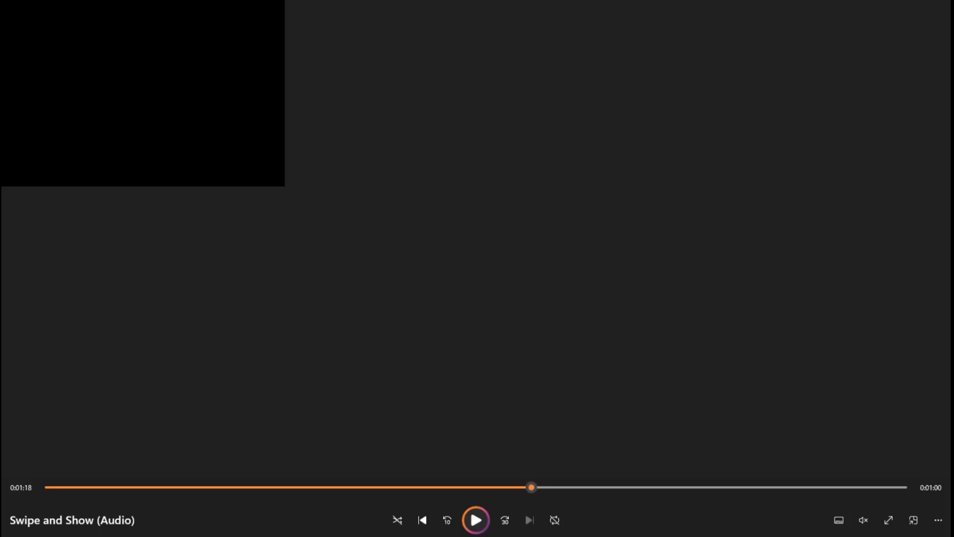
click(476, 521)
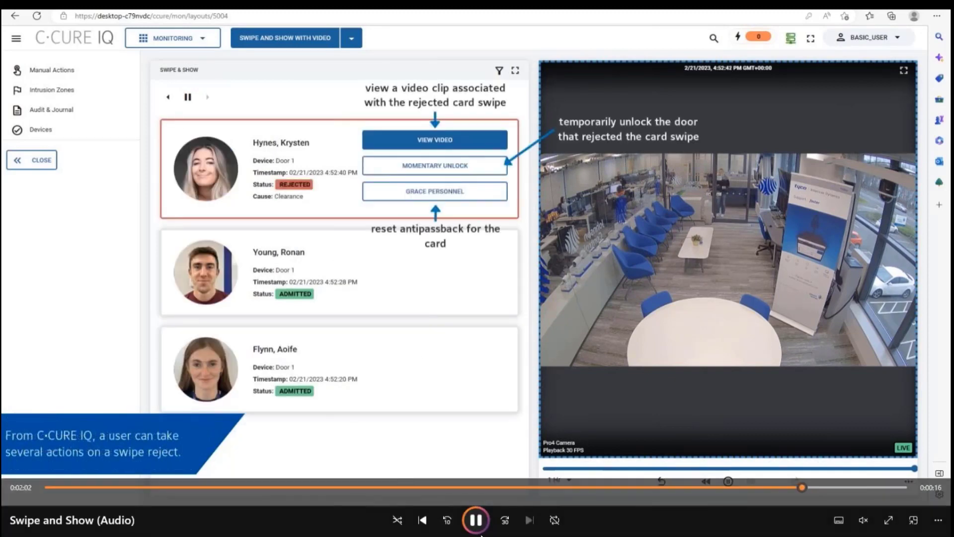
click(476, 520)
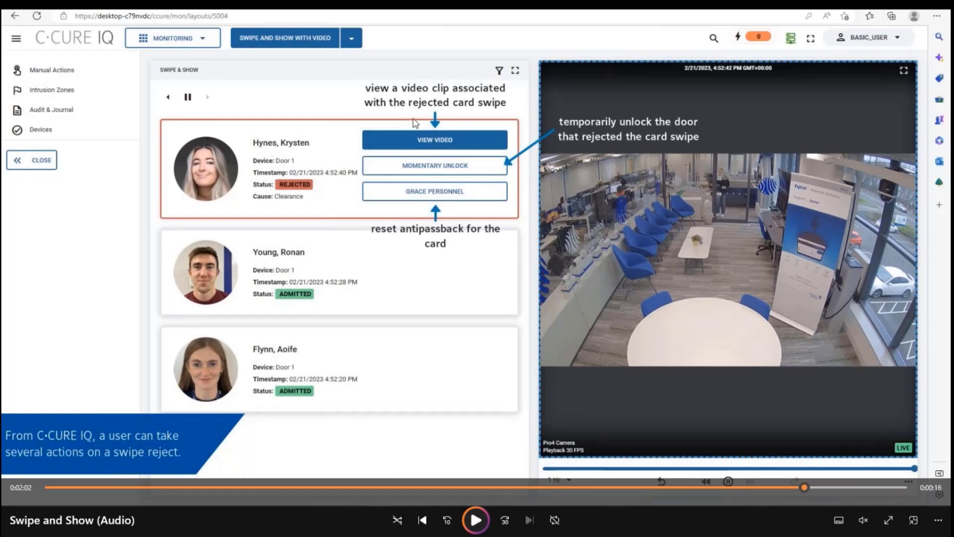